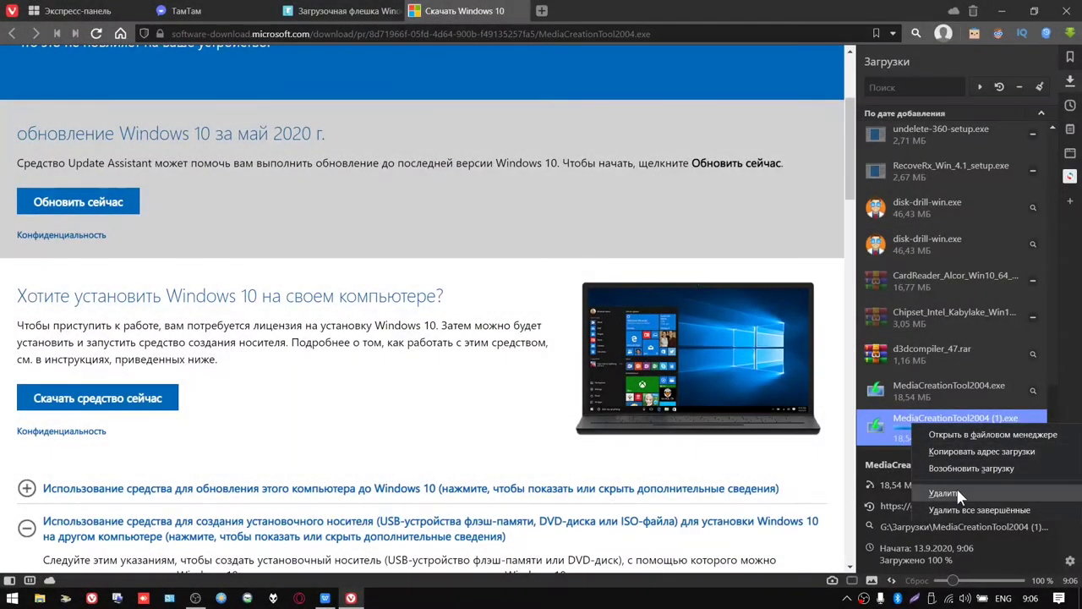
Remove the duplicate MediaCreationTool2004 (1).exe from the downloads list and skim the page's instructions for creating installation media.
left_click(955, 485)
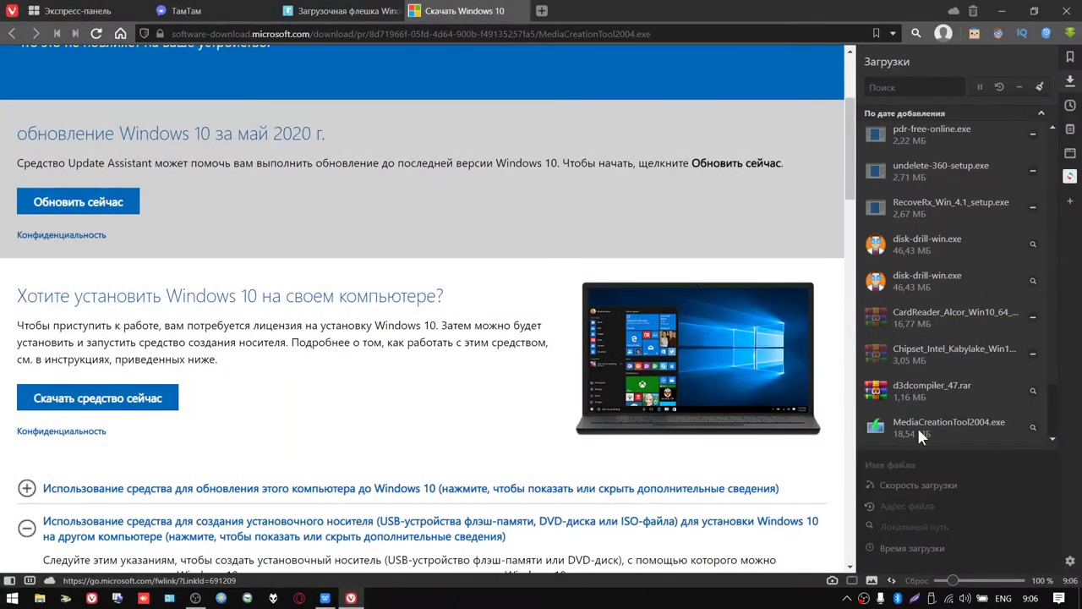
scroll(485, 398, "down", 4)
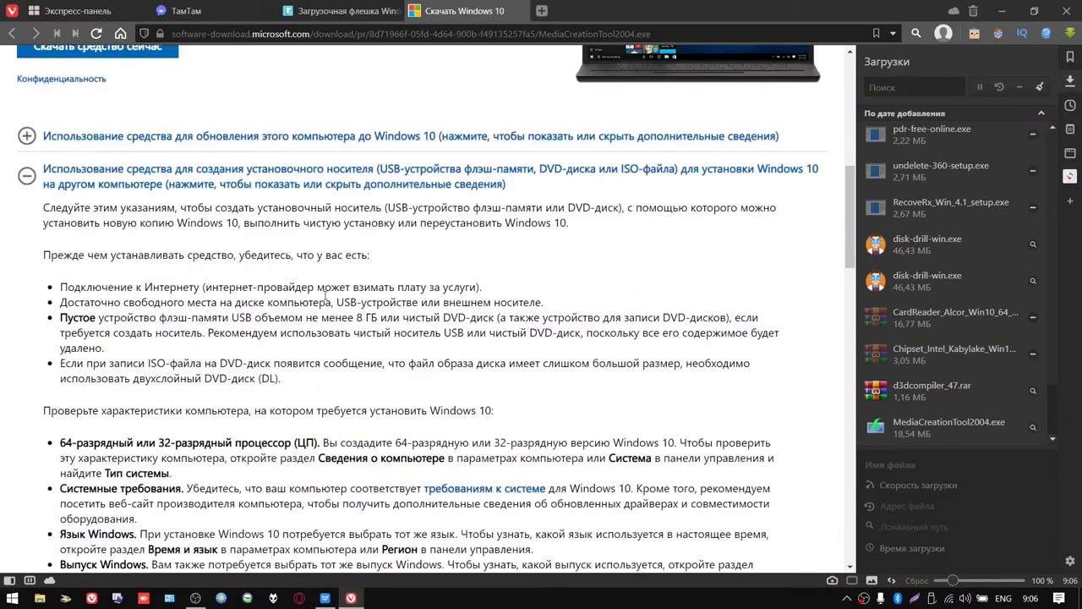
scroll(320, 280, "down", 10)
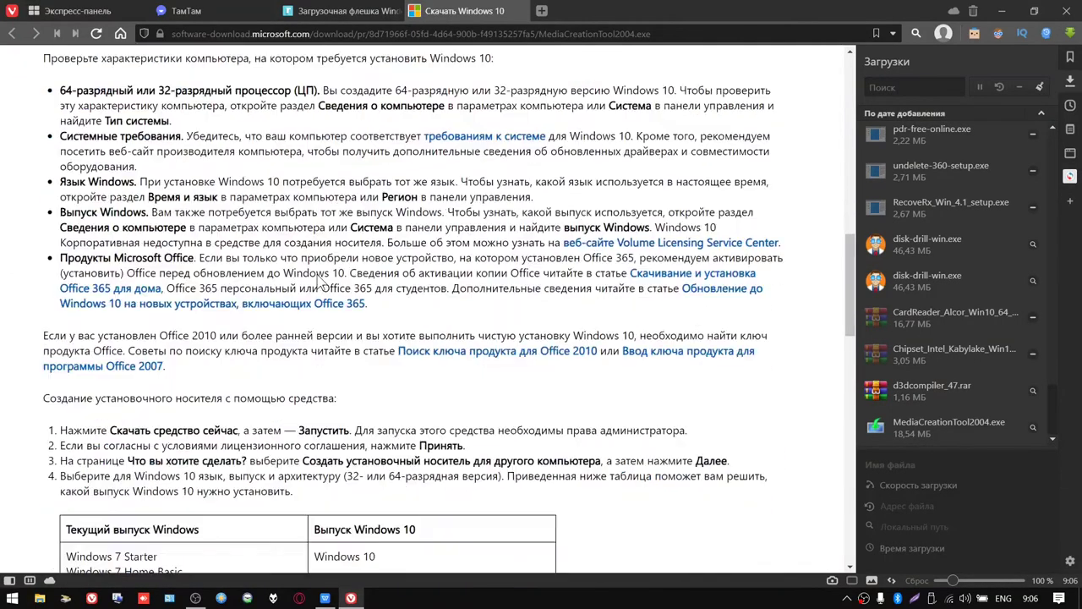
scroll(317, 274, "down", 7)
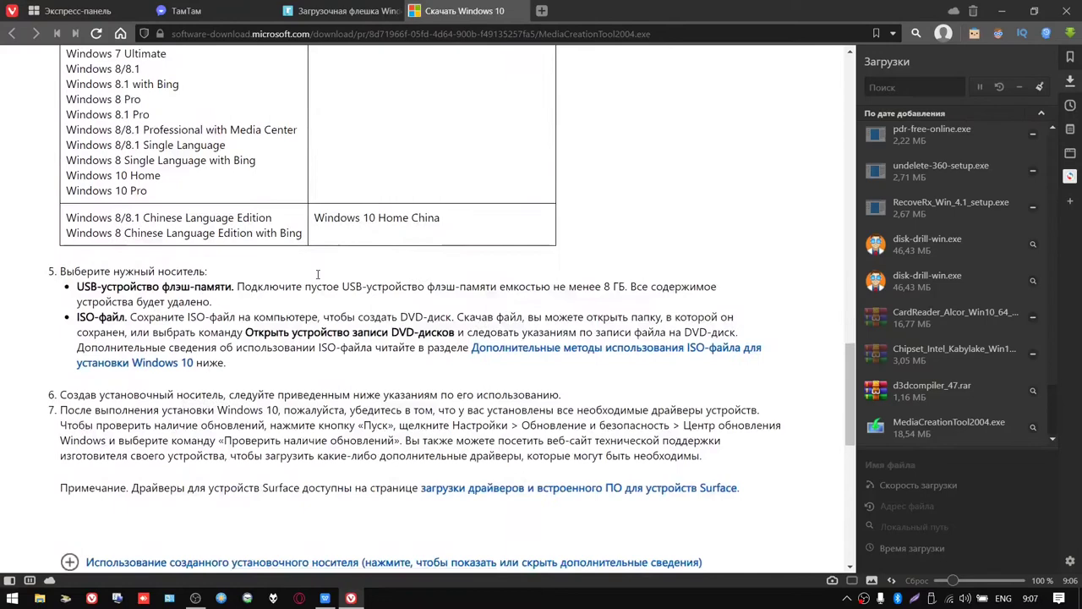
scroll(318, 274, "up", 3)
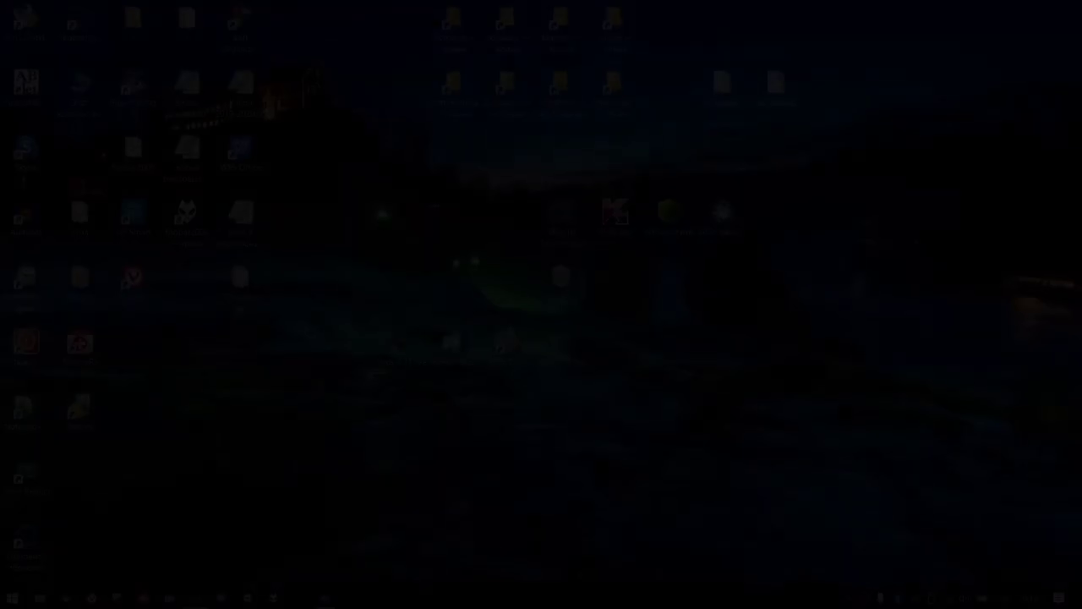
Launch MediaCreationTool2004.exe from the desktop, skim the licence agreement and accept its terms.
left_click(553, 340)
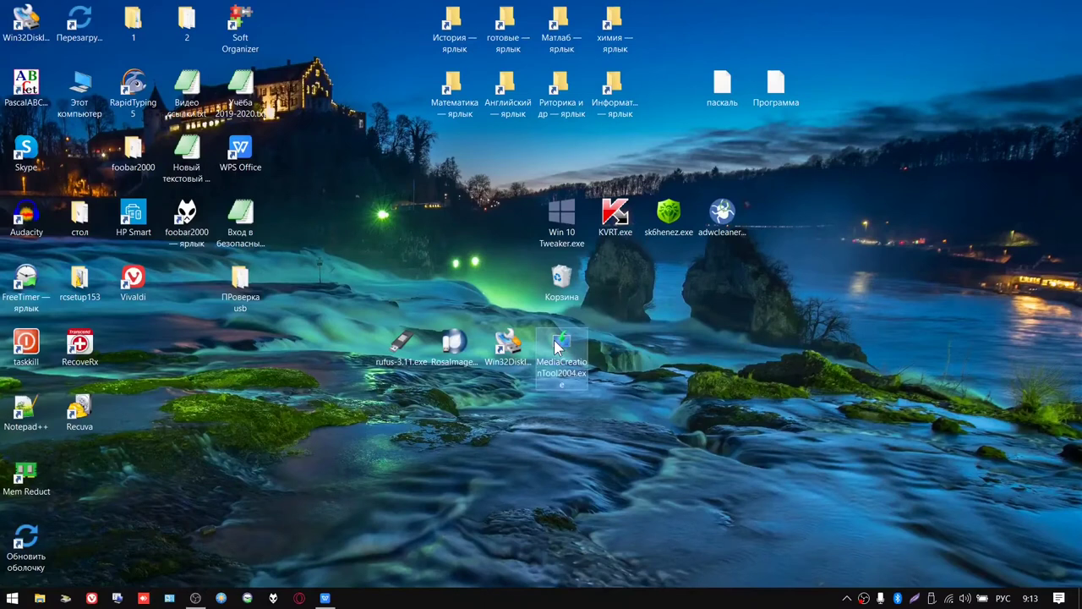
double_click(556, 345)
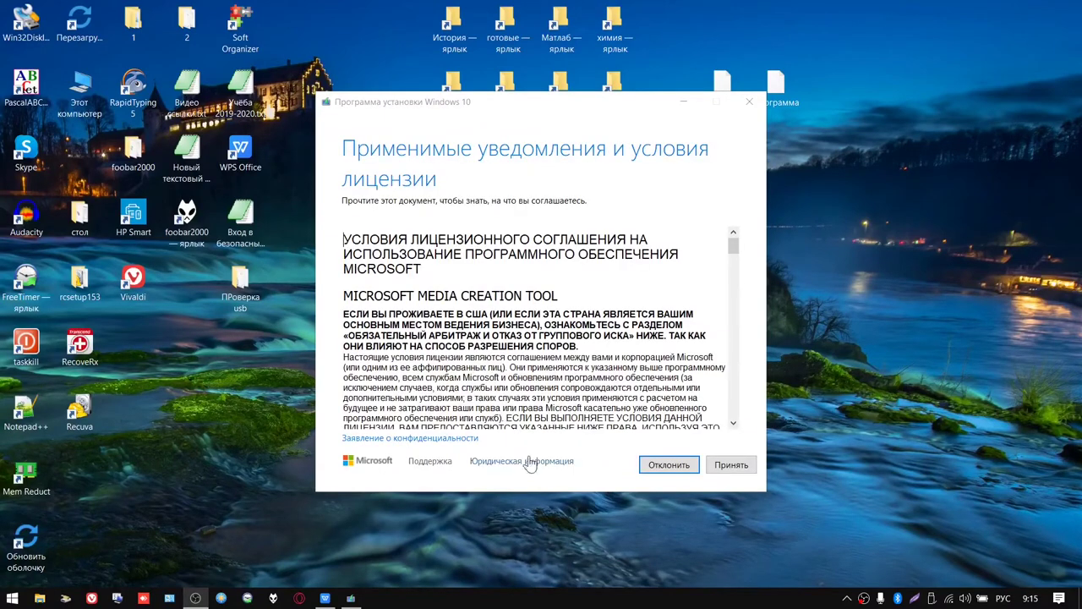
left_click_drag(733, 245, 733, 409)
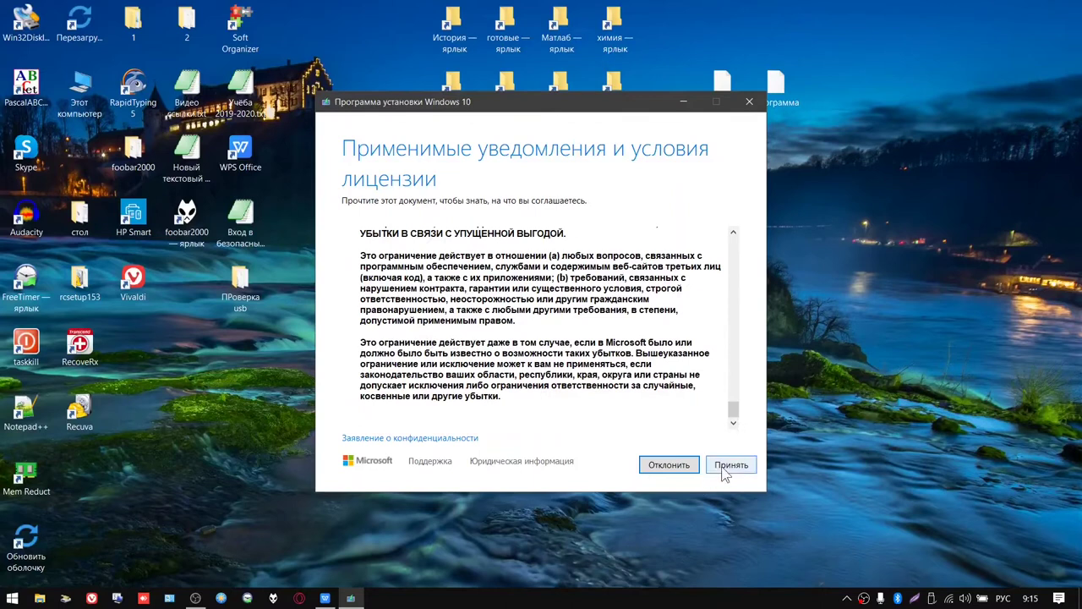
left_click(724, 466)
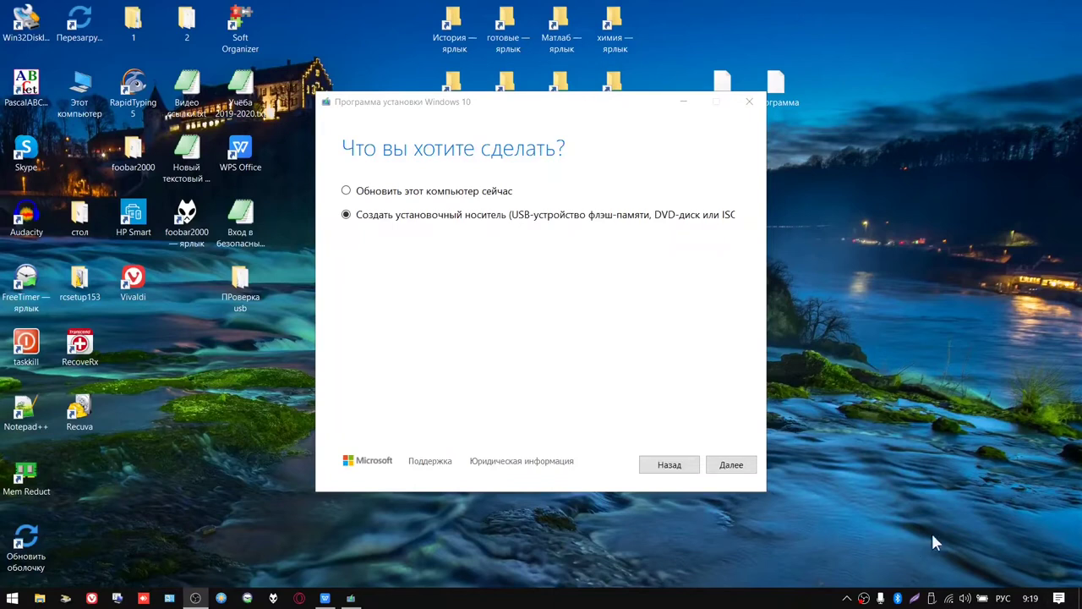
Proceed with creating installation media for Russian 64-bit Windows 10 without the recommended-settings option, using a USB flash drive as the medium.
left_click(739, 465)
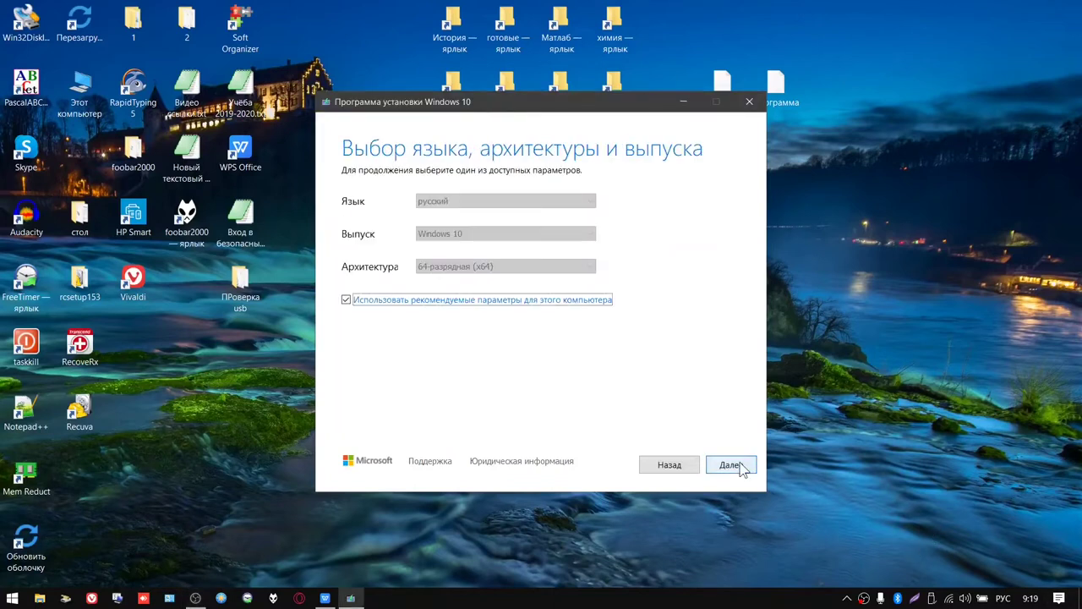
left_click(346, 300)
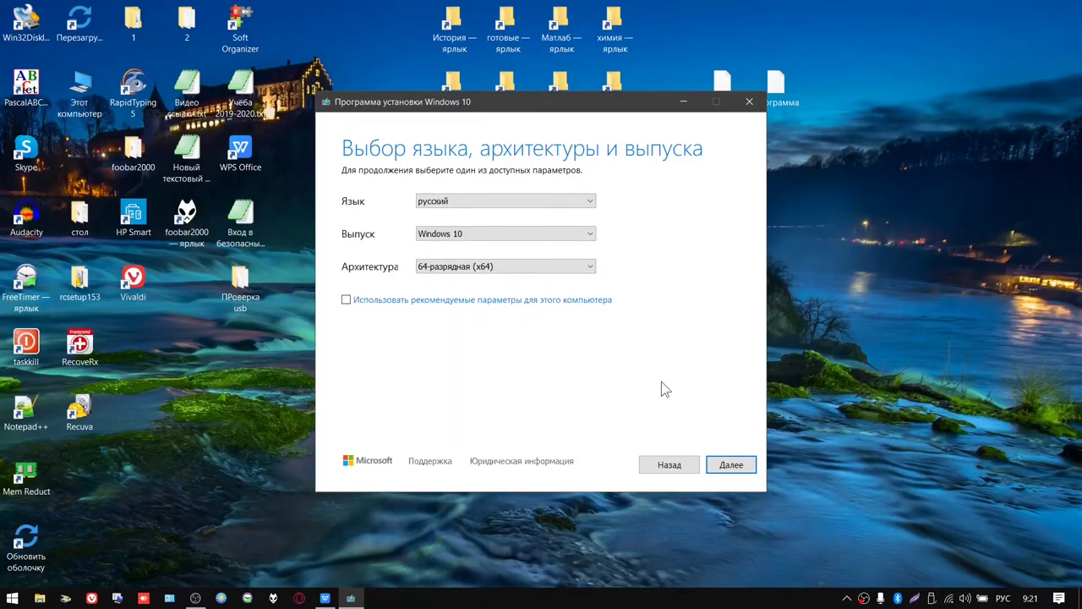
left_click(732, 463)
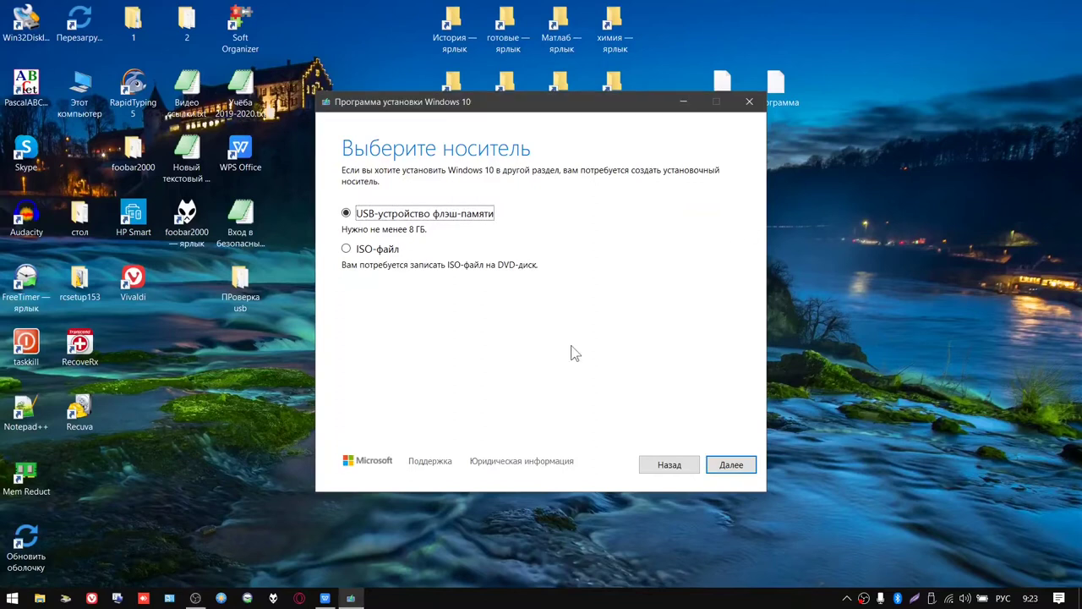
left_click(730, 465)
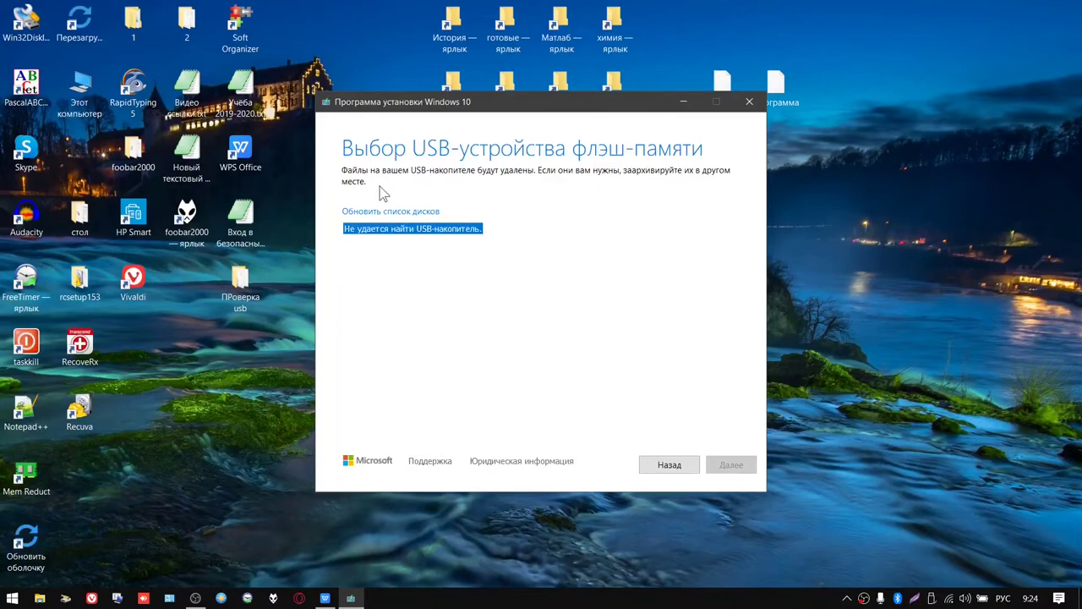
Refresh the setup tool's USB drive list repeatedly to look for the connected flash drive.
left_click(407, 215)
key("super+e")
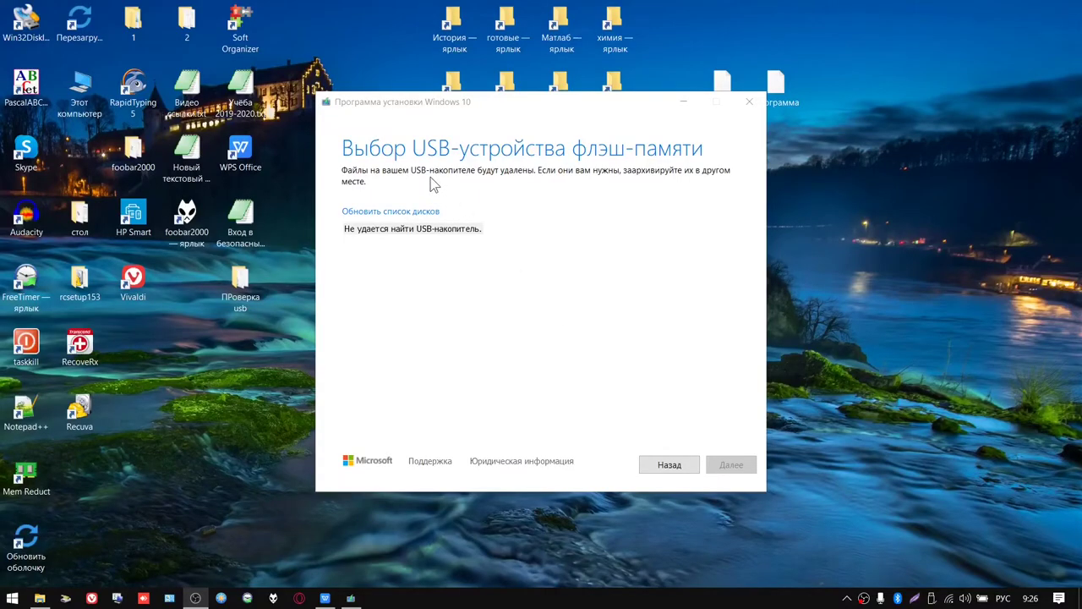
left_click(392, 212)
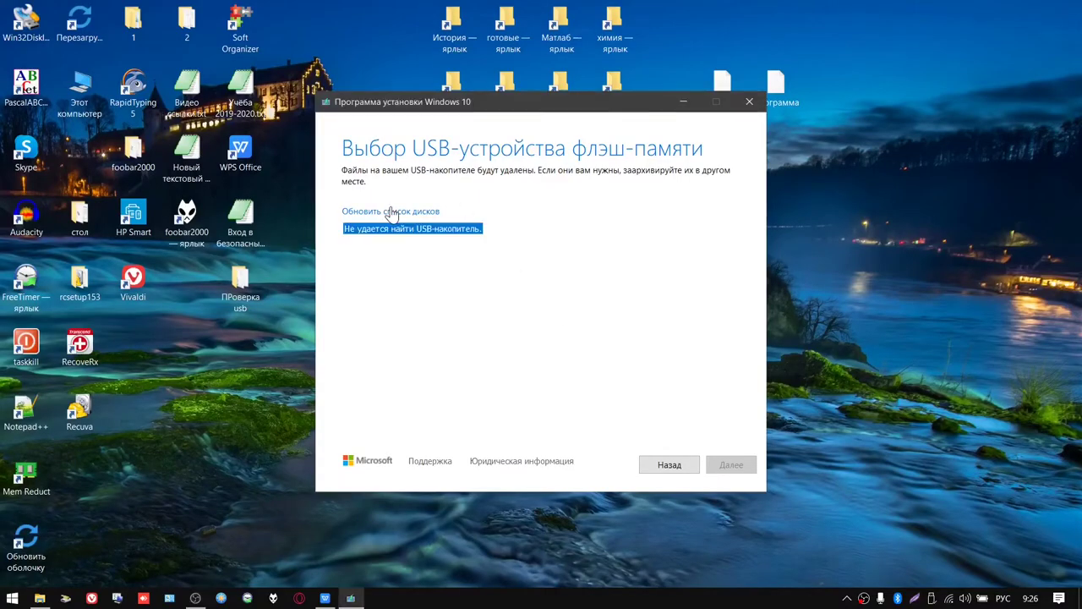
left_click(392, 213)
left_click(392, 213)
left_click(393, 213)
left_click(406, 211)
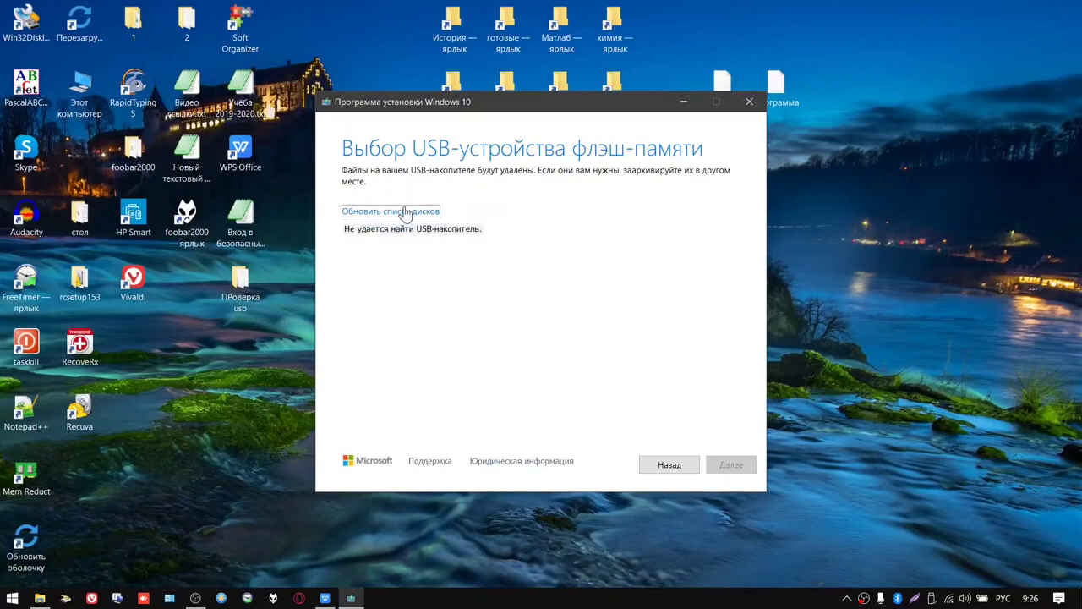
Return to the media choice, proceed with the USB flash drive option again and refresh the drive list.
left_click(670, 463)
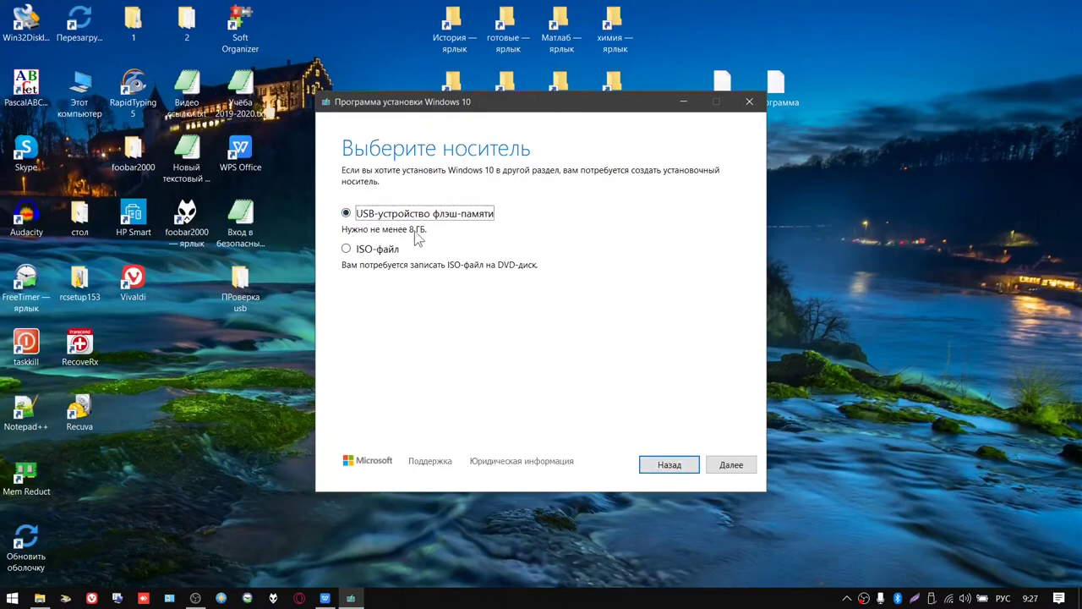
left_click(732, 466)
left_click(370, 209)
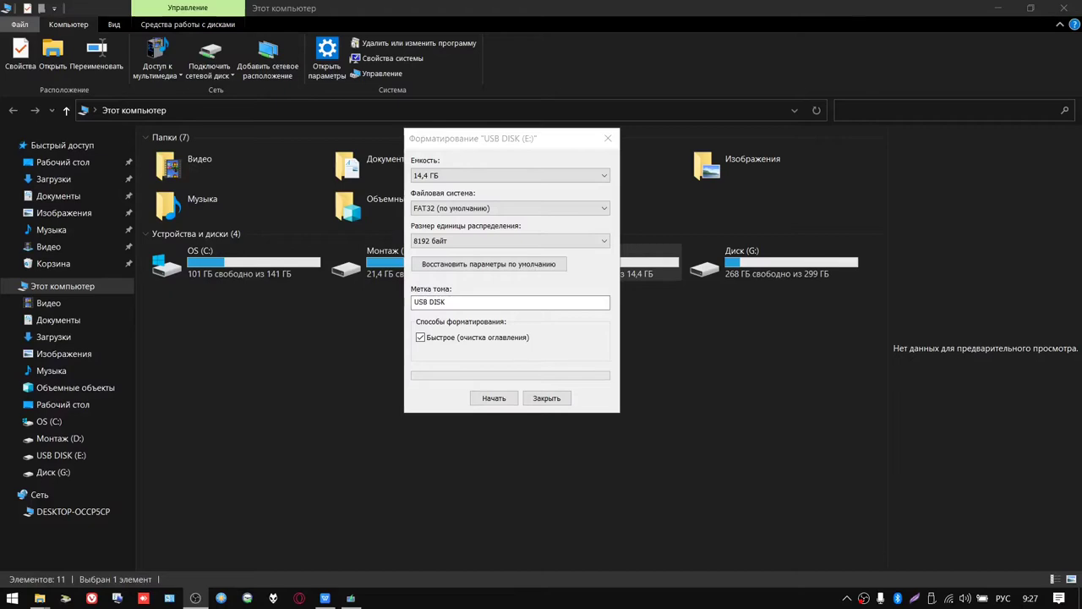
Quick-format the USB DISK (E:) drive with the NTFS file system and close the formatting dialog.
left_click(572, 209)
left_click(457, 220)
left_click(497, 398)
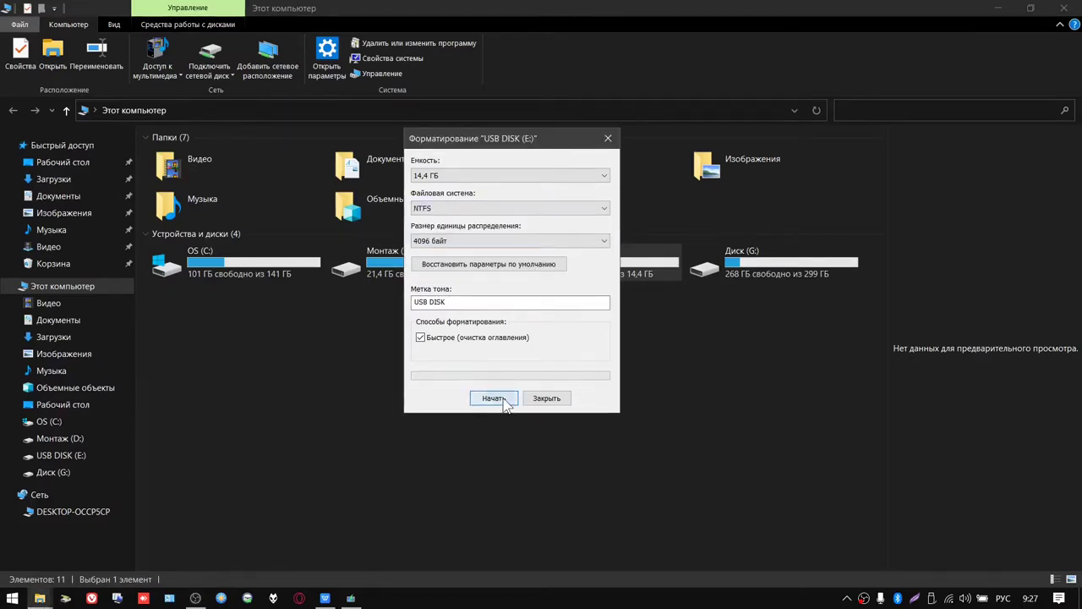
left_click(623, 303)
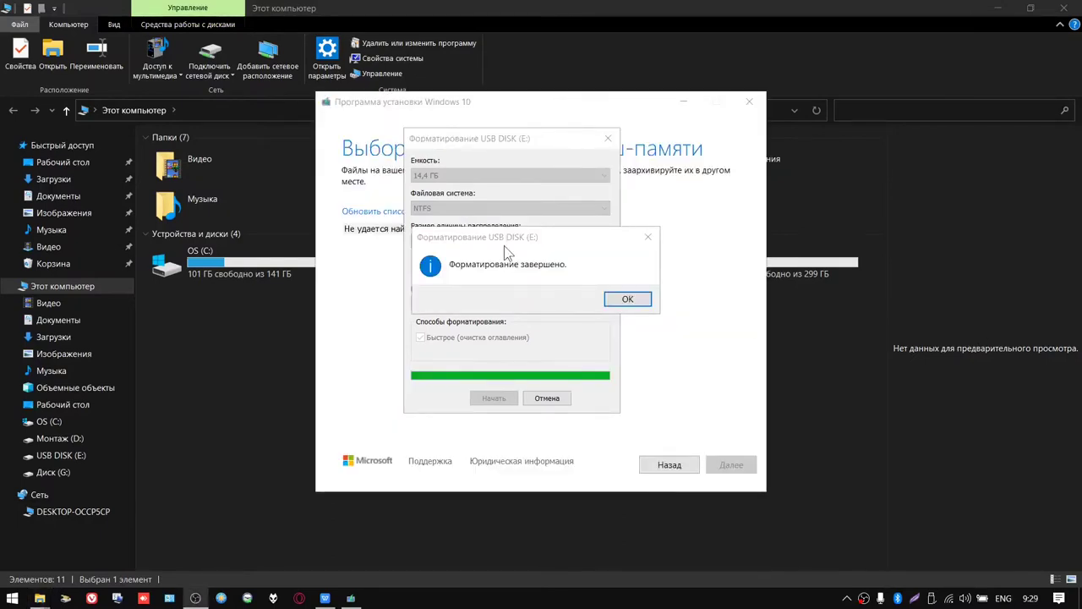
left_click_drag(505, 246, 564, 244)
left_click(685, 297)
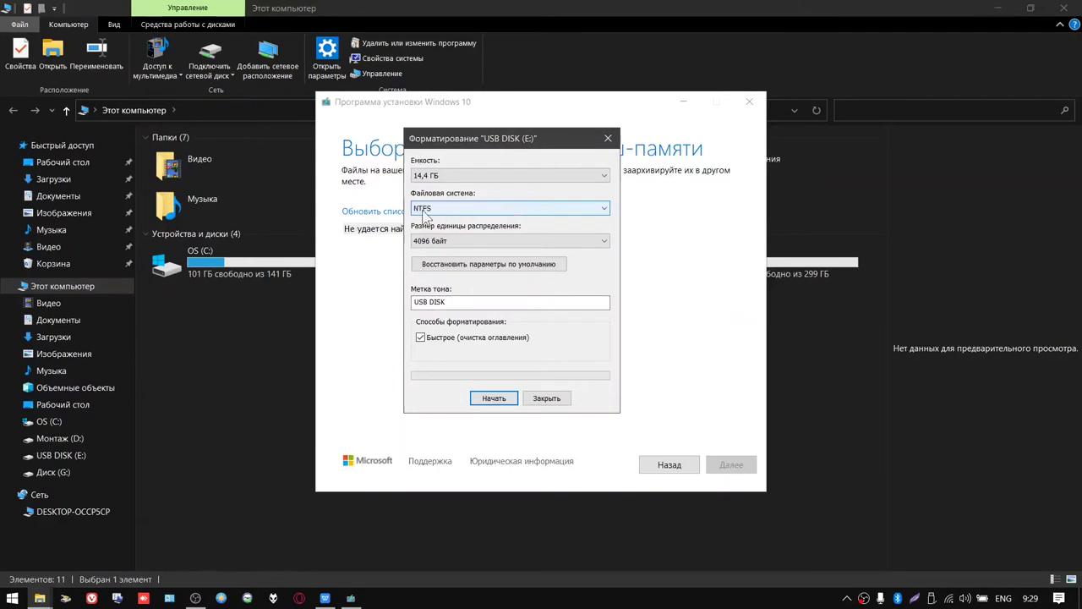
left_click(608, 138)
Check for the formatted flash drive by refreshing the Windows 10 setup tool's drive list.
left_click(403, 211)
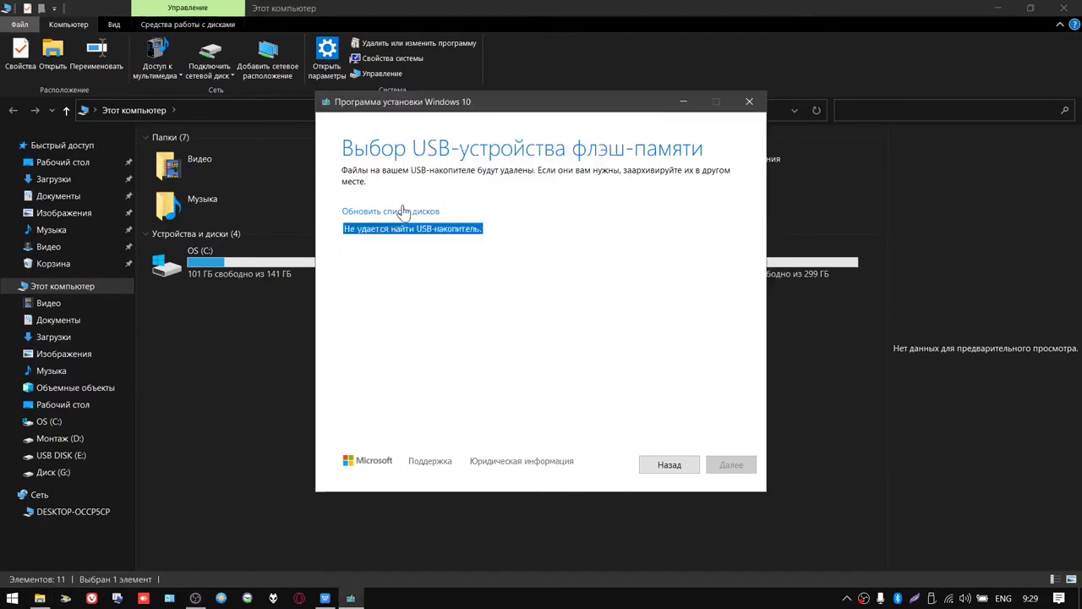
left_click(402, 211)
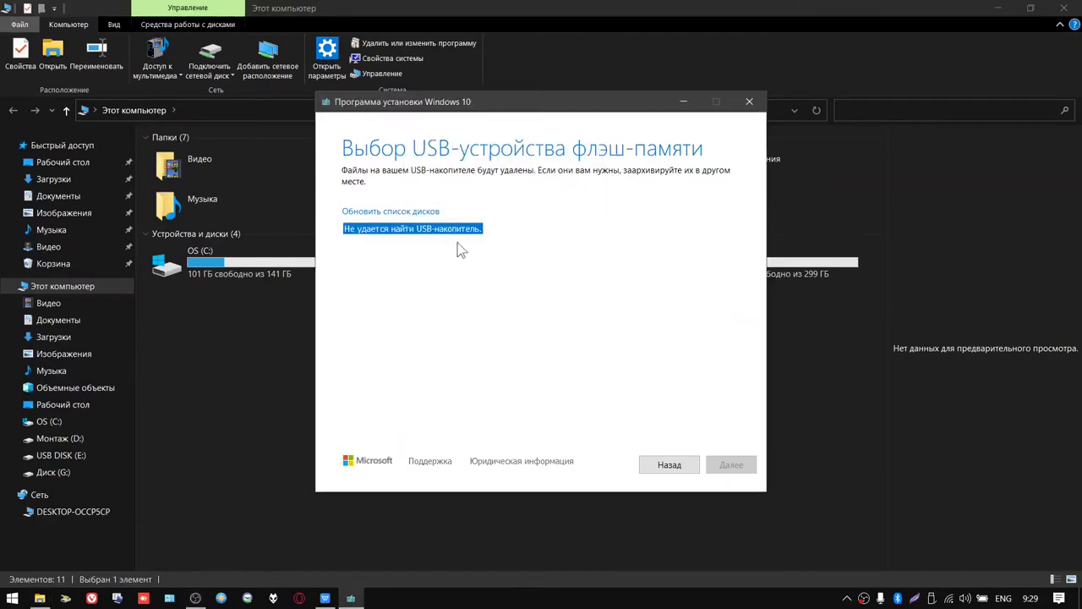
left_click(393, 211)
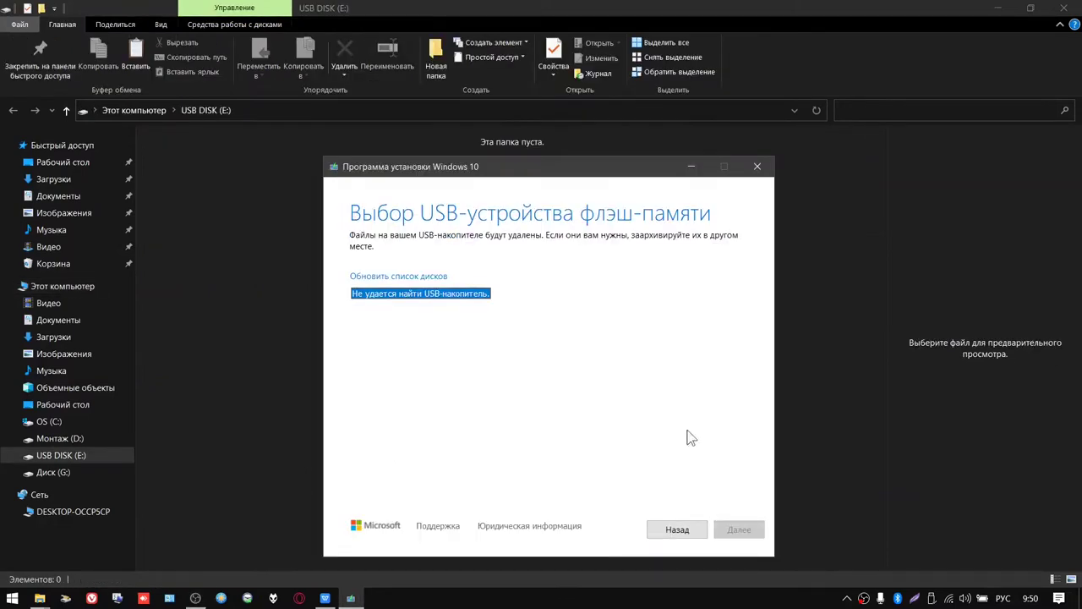
left_click(397, 277)
Go back to the media choice, switch to the ISO file option and save it as Windows.iso in the Documents folder.
left_click(674, 529)
left_click(354, 312)
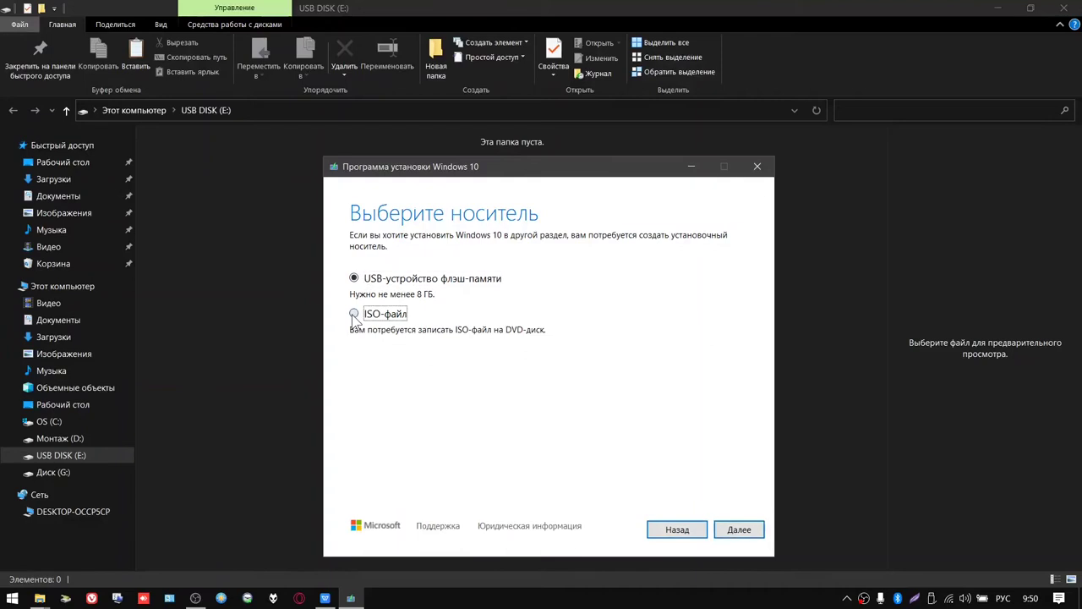
left_click(729, 531)
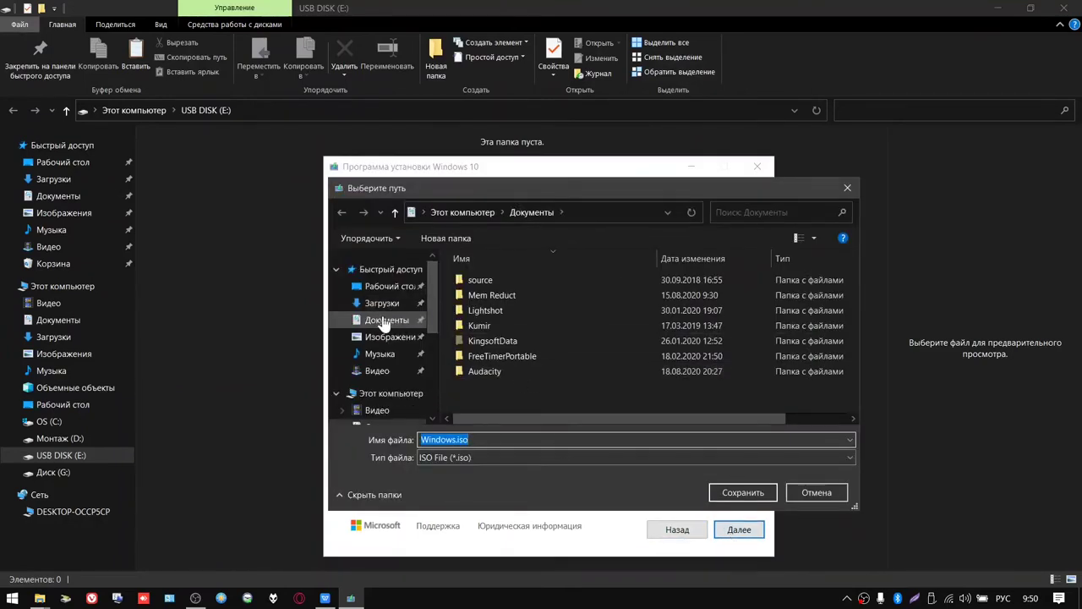
left_click(386, 321)
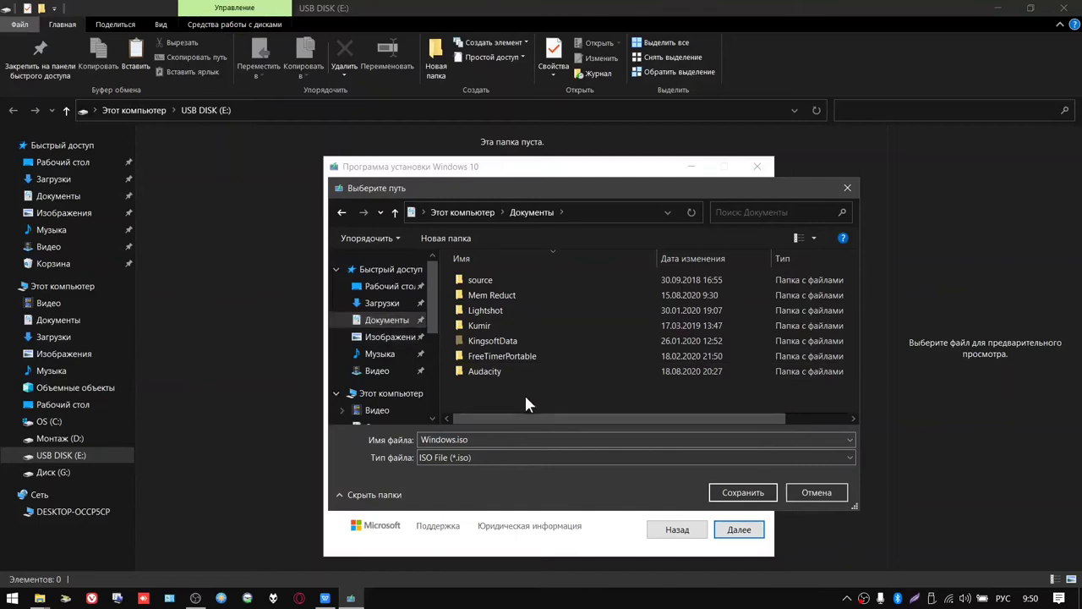
left_click(768, 496)
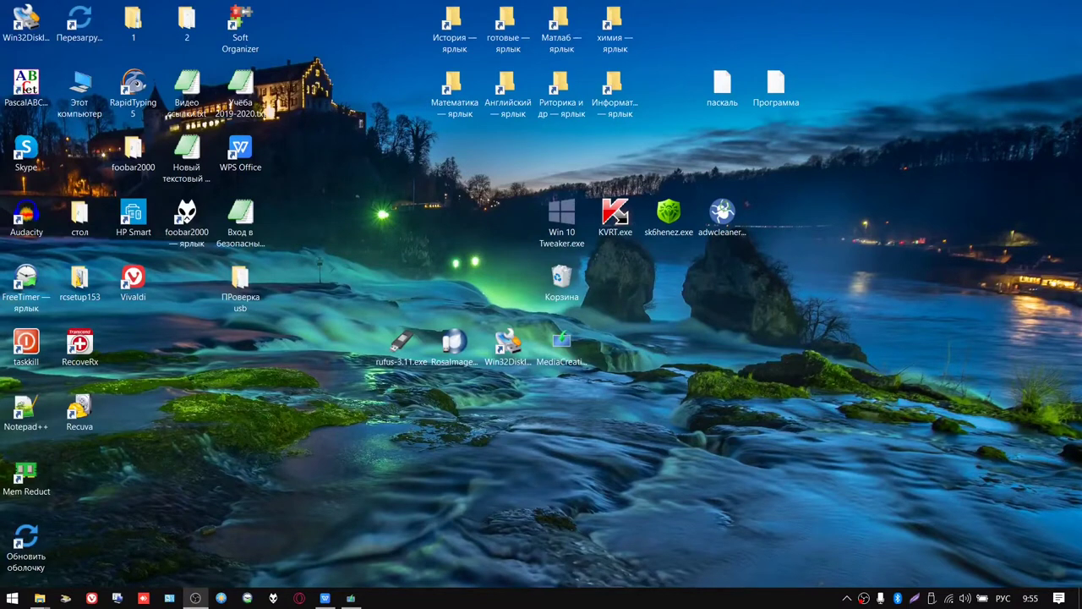
Launch ROSA Image Writer from the desktop and browse to drive G: for a disk image.
left_click(457, 343)
double_click(457, 343)
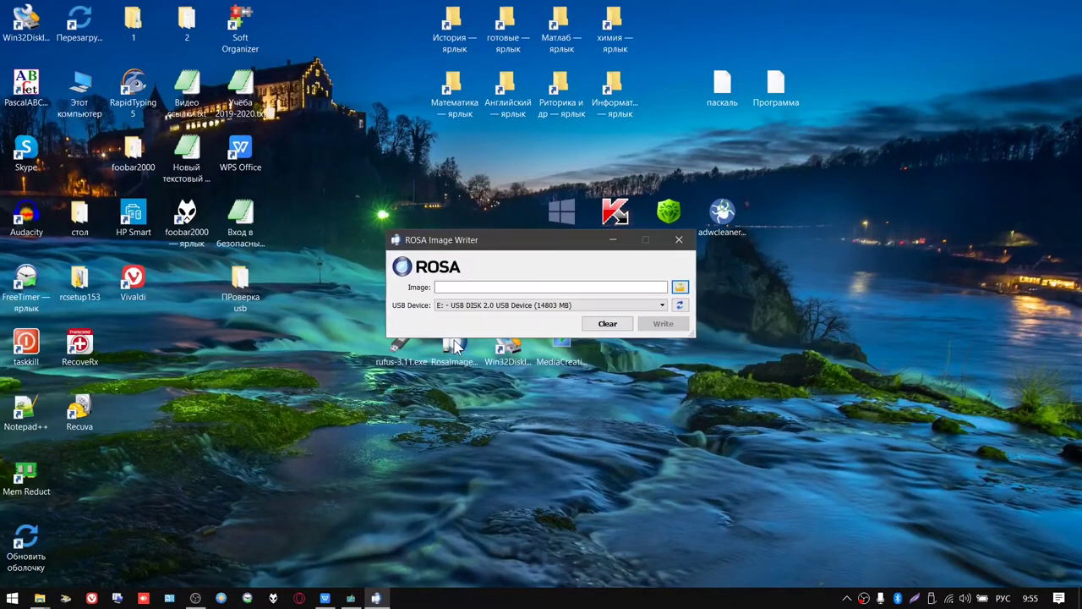
left_click(680, 288)
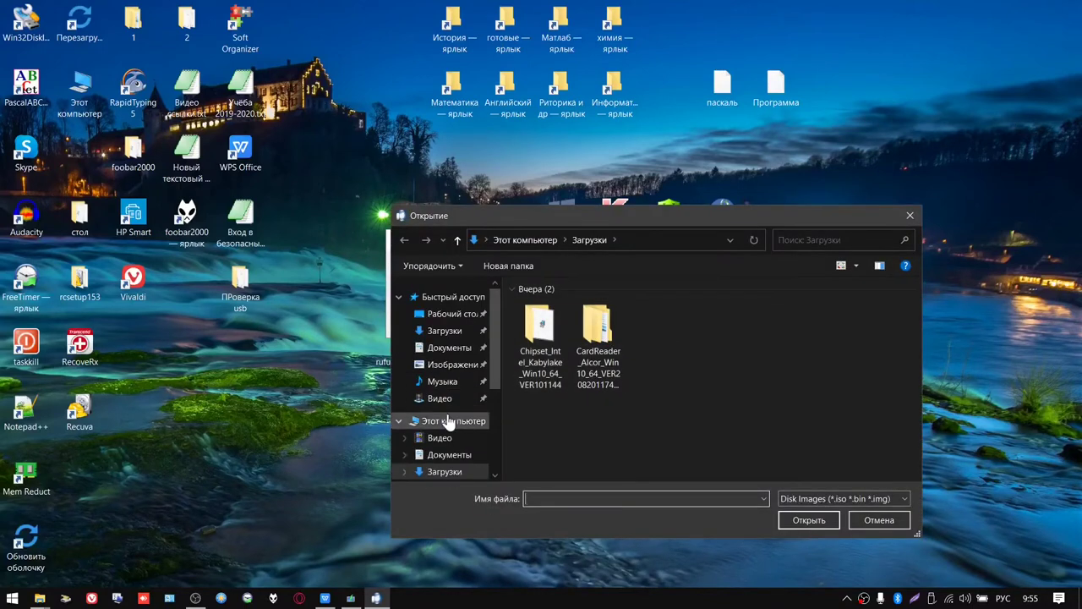
scroll(447, 413, "down", 2)
left_click(446, 378)
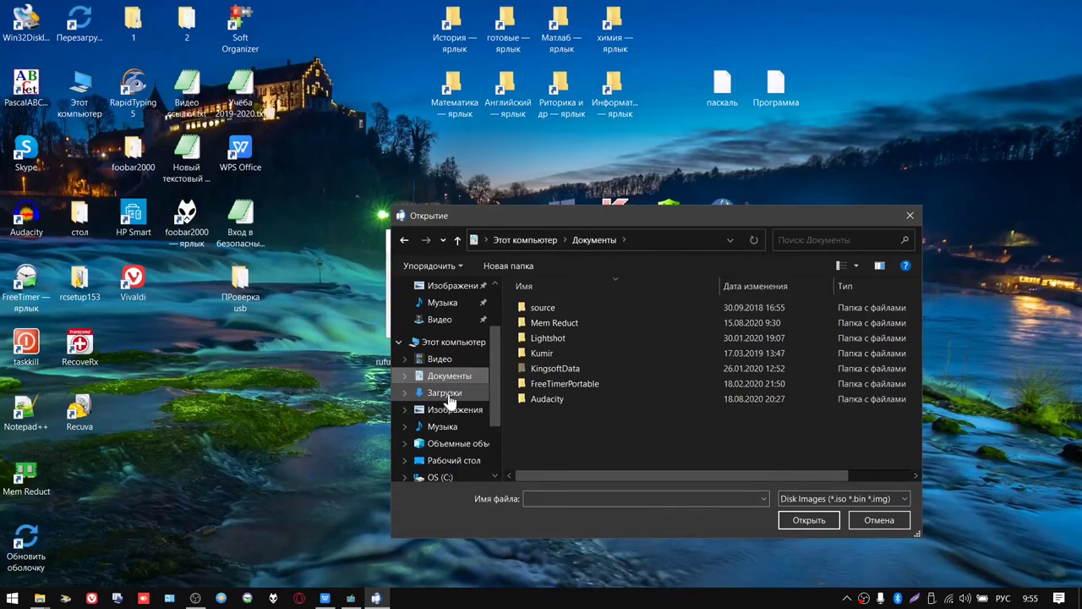
scroll(448, 406, "down", 3)
left_click(452, 456)
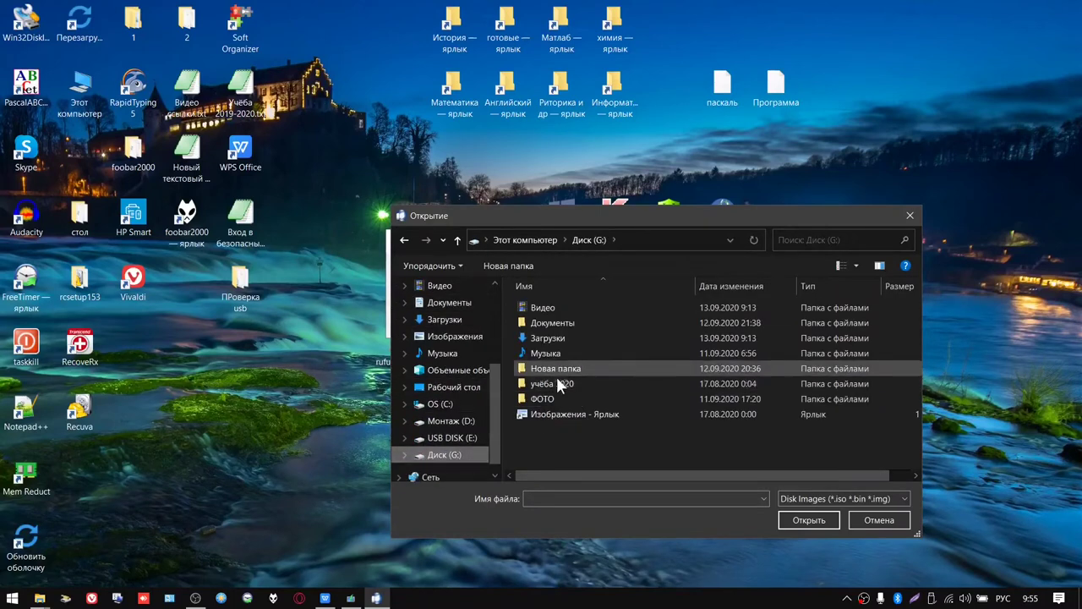
Load Fedora-Workstation-Live-x86_64-31-1.9.iso from the Документы folder and choose E: - USB DISK 2.0 as the target USB device.
double_click(566, 323)
scroll(568, 334, "down", 5)
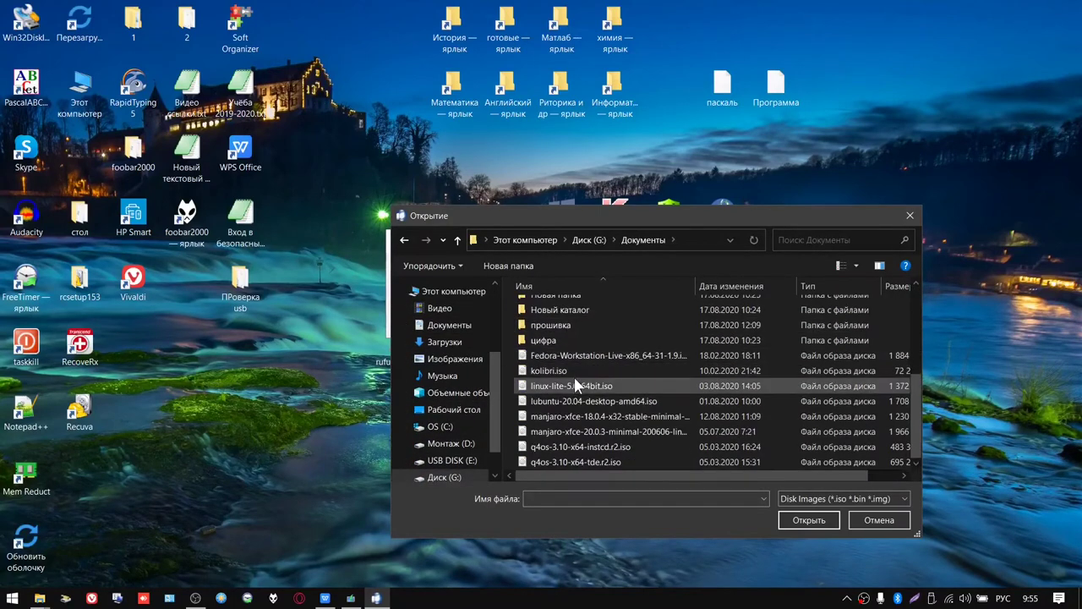
left_click(582, 355)
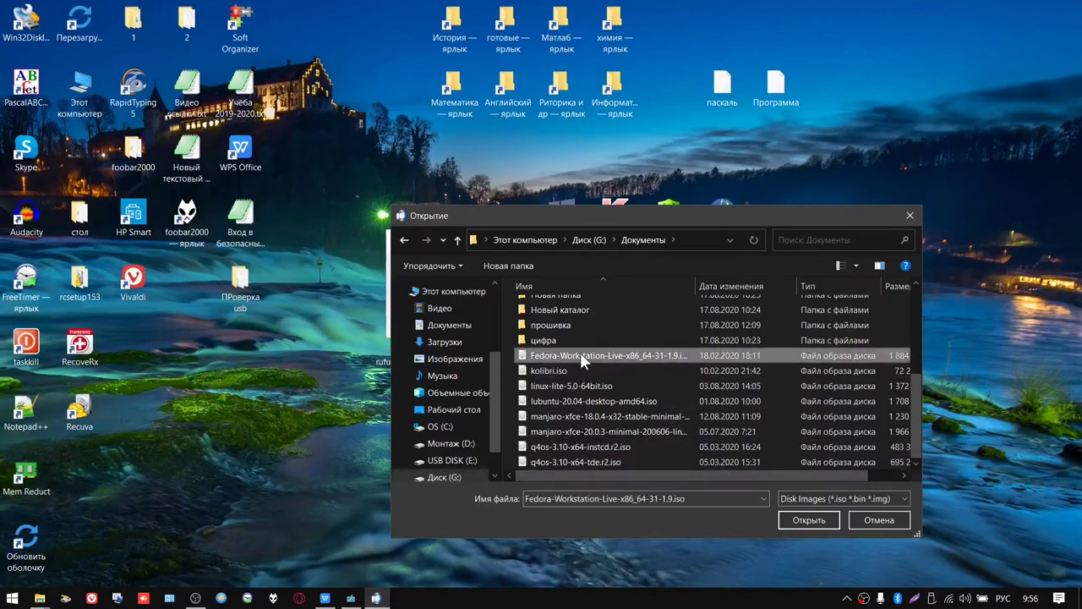
left_click(802, 521)
left_click(651, 305)
left_click(651, 310)
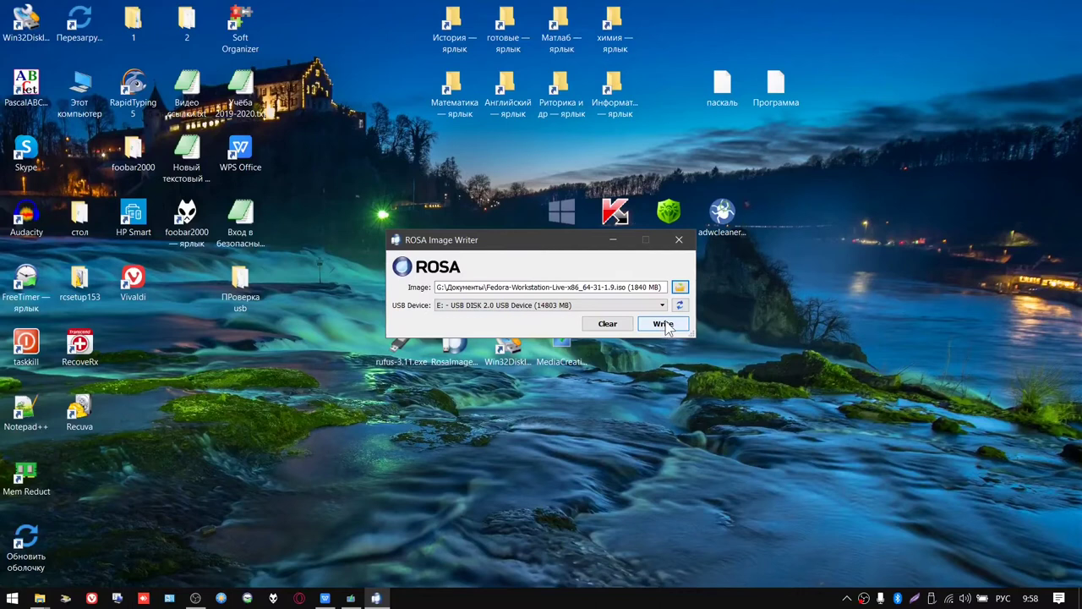
Start writing the Fedora image to USB drive E:, decline the data-loss warning and close ROSA Image Writer.
left_click(663, 324)
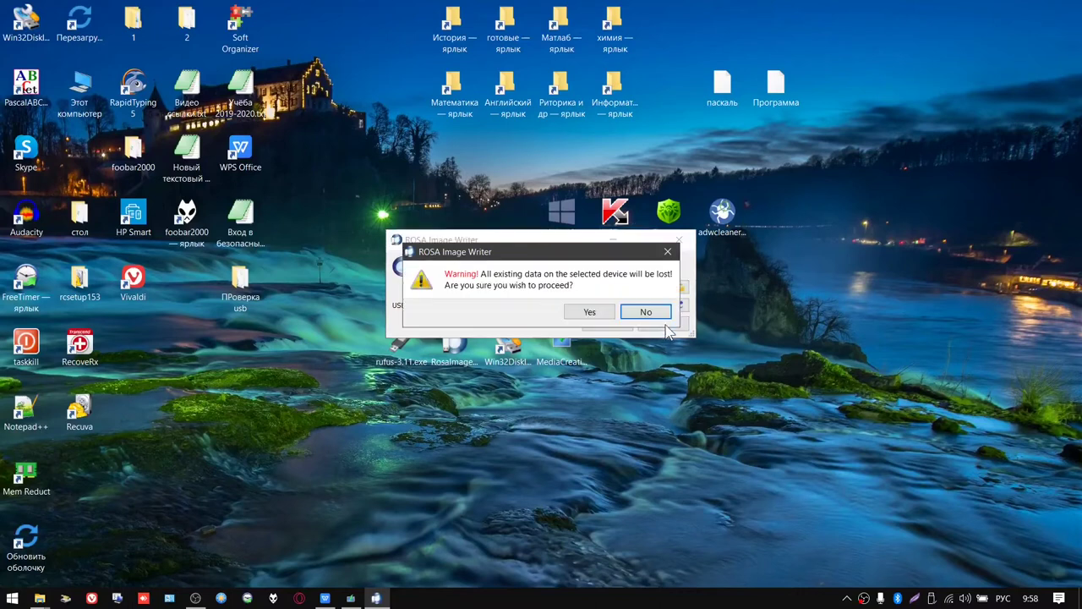
left_click(646, 312)
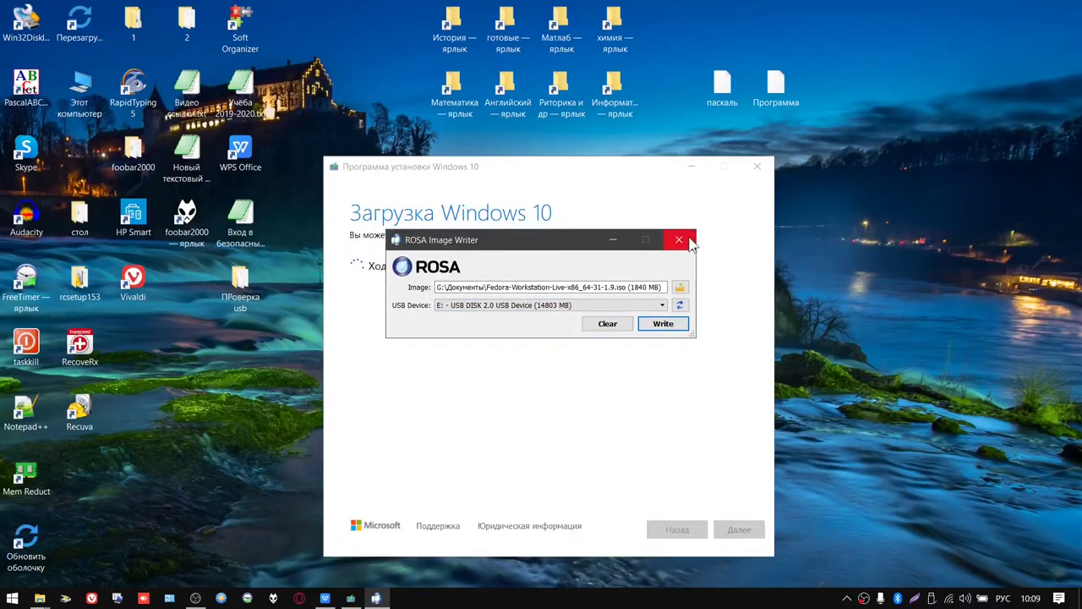
left_click(688, 240)
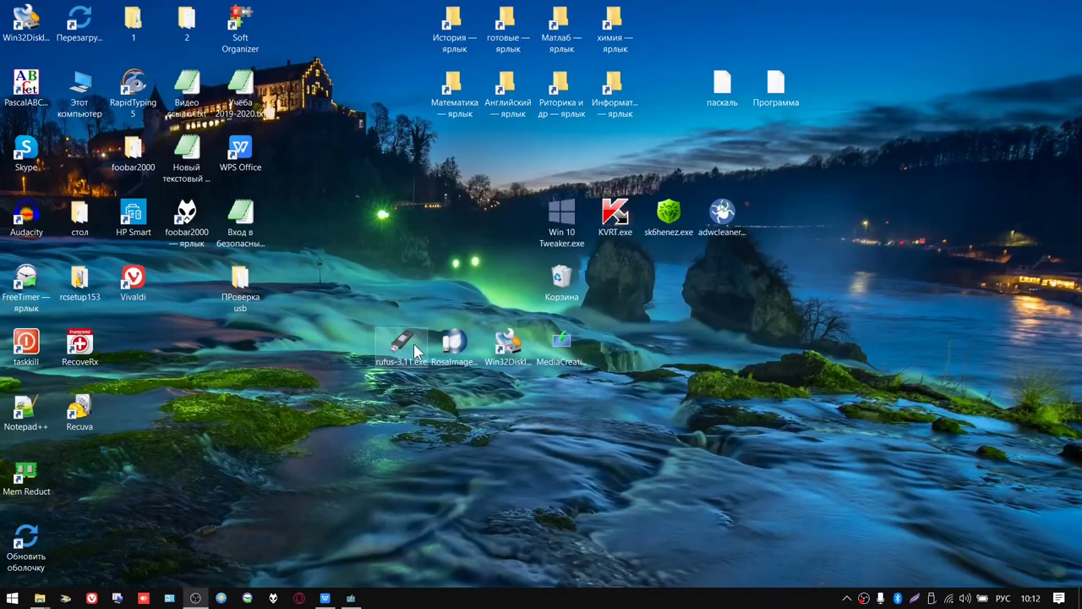
Launch Rufus 3.11 from the desktop and check the device and boot method choices, keeping USB DISK (E:) and the disk or ISO image option.
double_click(414, 343)
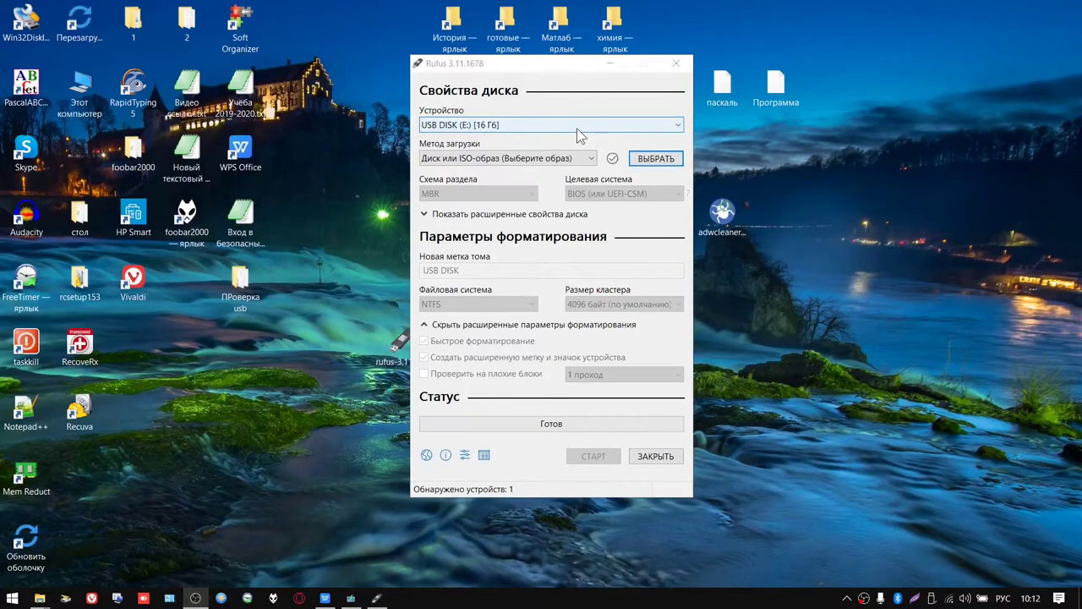
left_click(580, 135)
left_click(580, 137)
left_click(564, 161)
left_click(565, 167)
Load linux-lite-5.0-64bit.iso from the Документы folder on drive G: as the boot image.
left_click(661, 160)
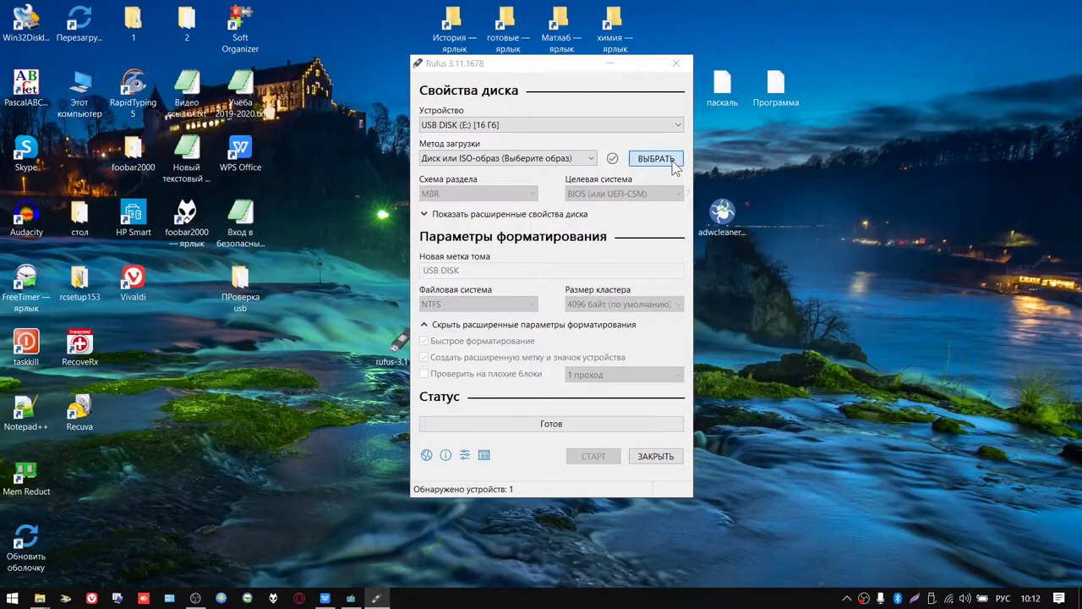
scroll(473, 279, "down", 4)
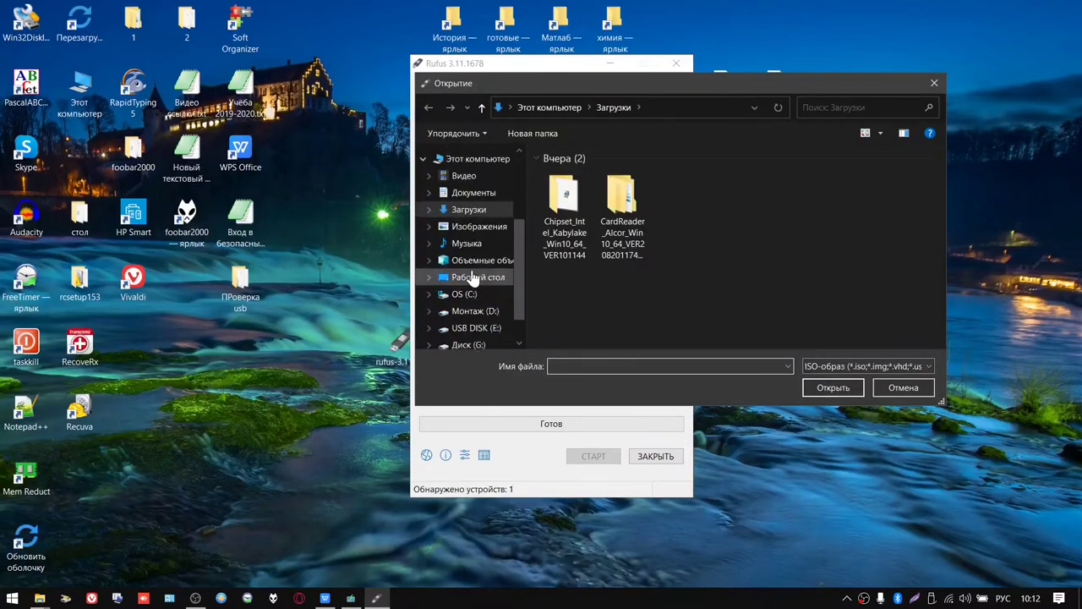
left_click(470, 305)
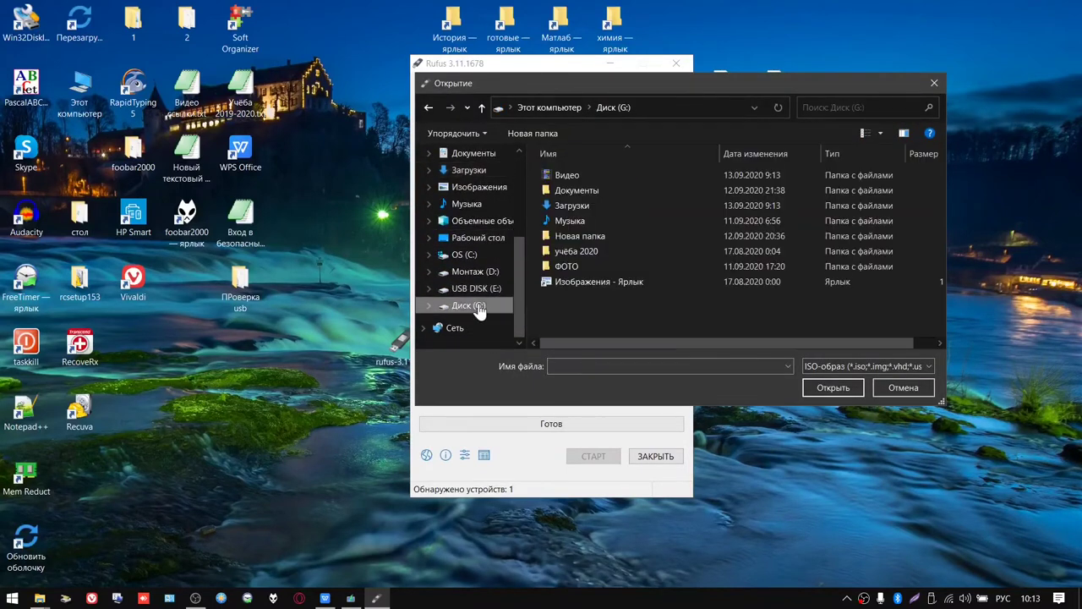
double_click(592, 192)
scroll(594, 204, "down", 4)
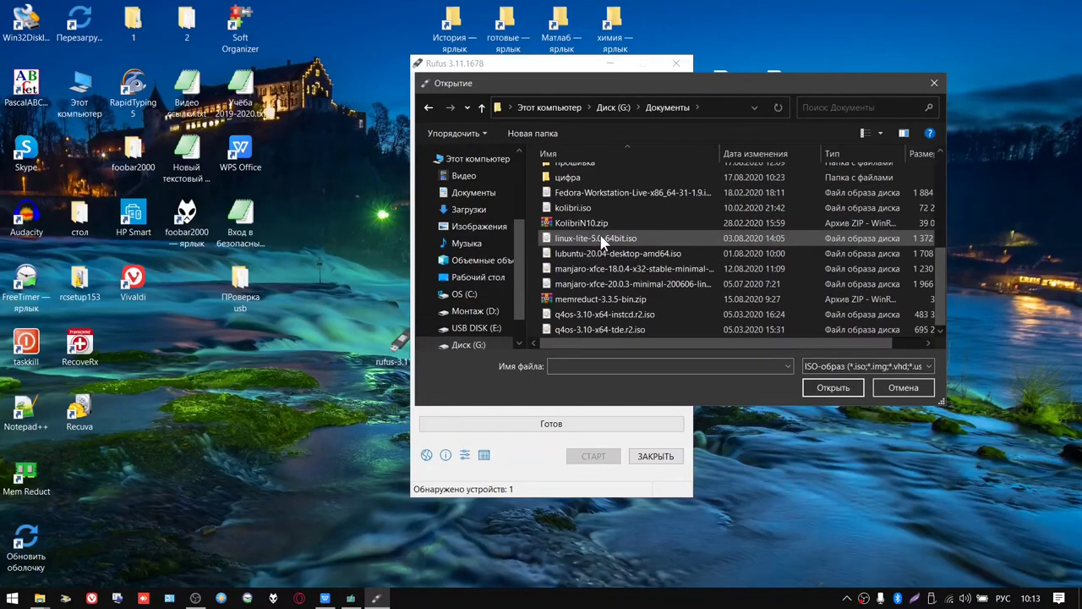
left_click(602, 238)
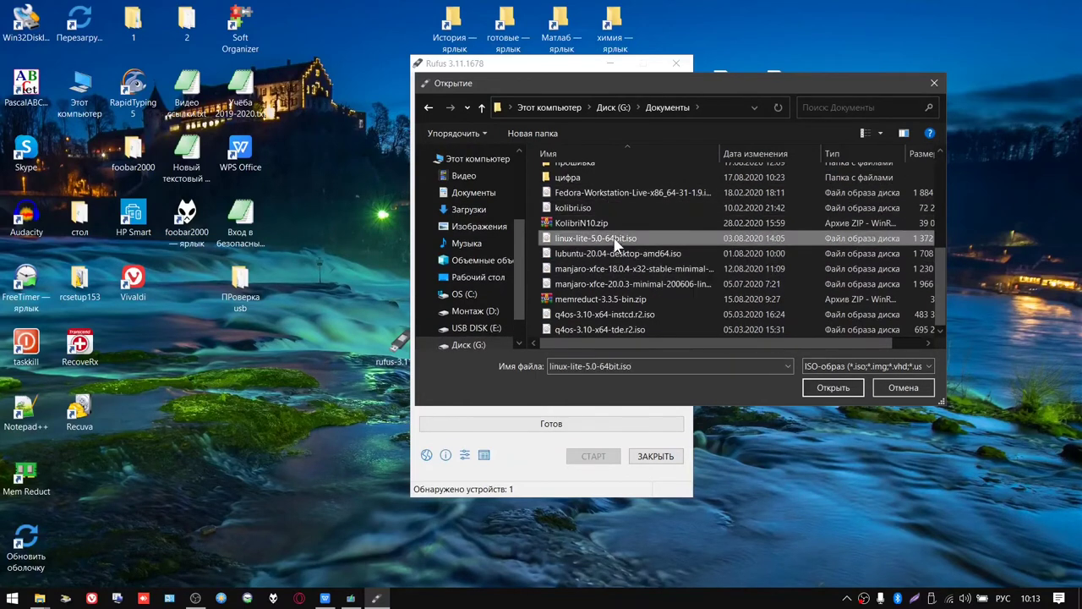
left_click(839, 387)
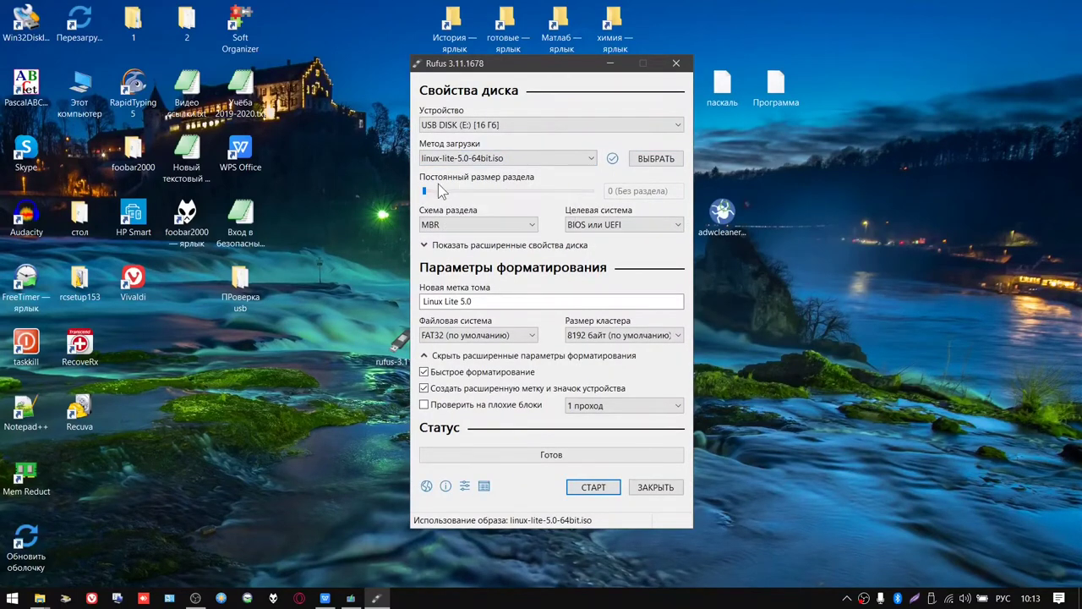
Review the partition scheme, file system and bad-block check options, keeping MBR and FAT32.
left_click(494, 225)
left_click(495, 235)
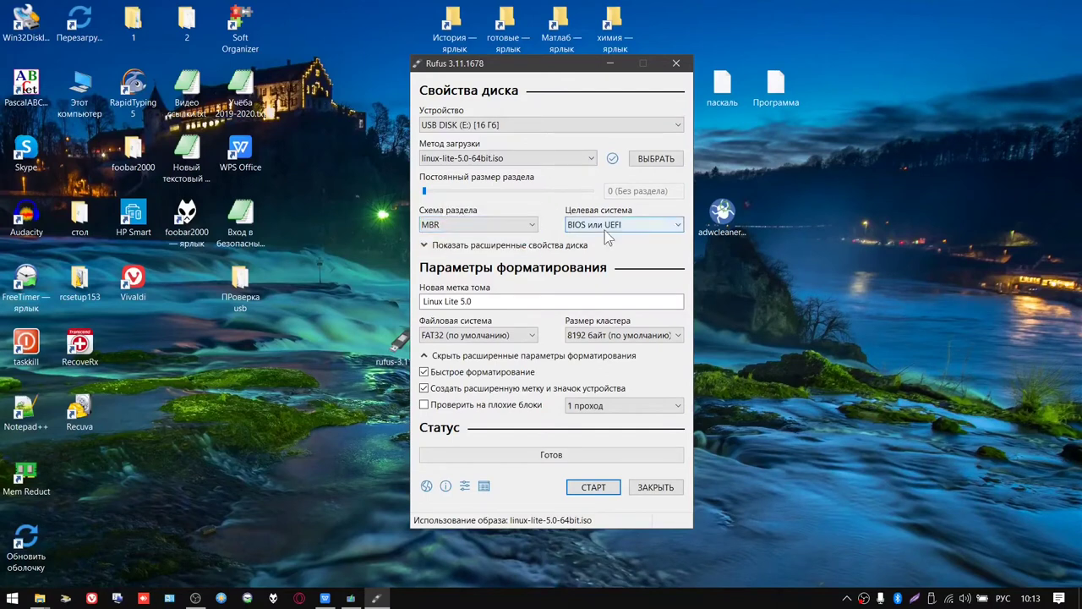
left_click(507, 336)
left_click(511, 348)
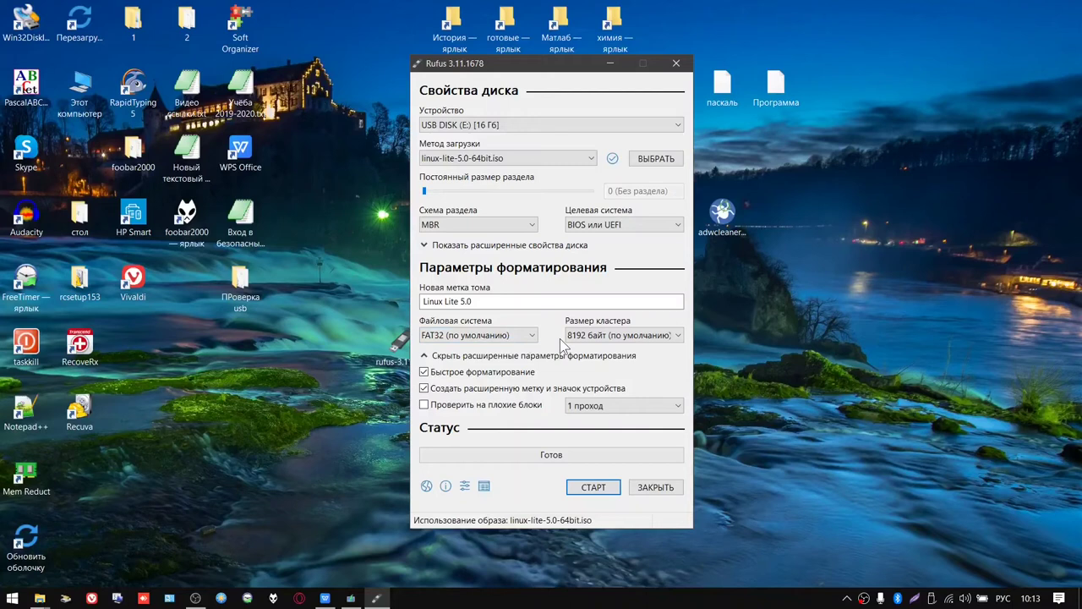
left_click(518, 337)
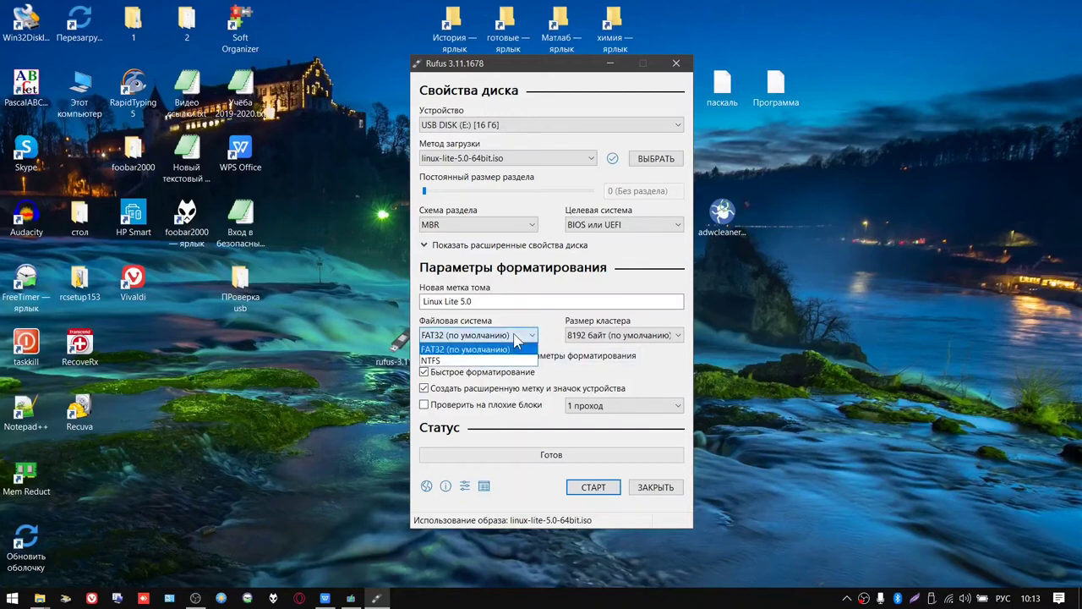
left_click(511, 349)
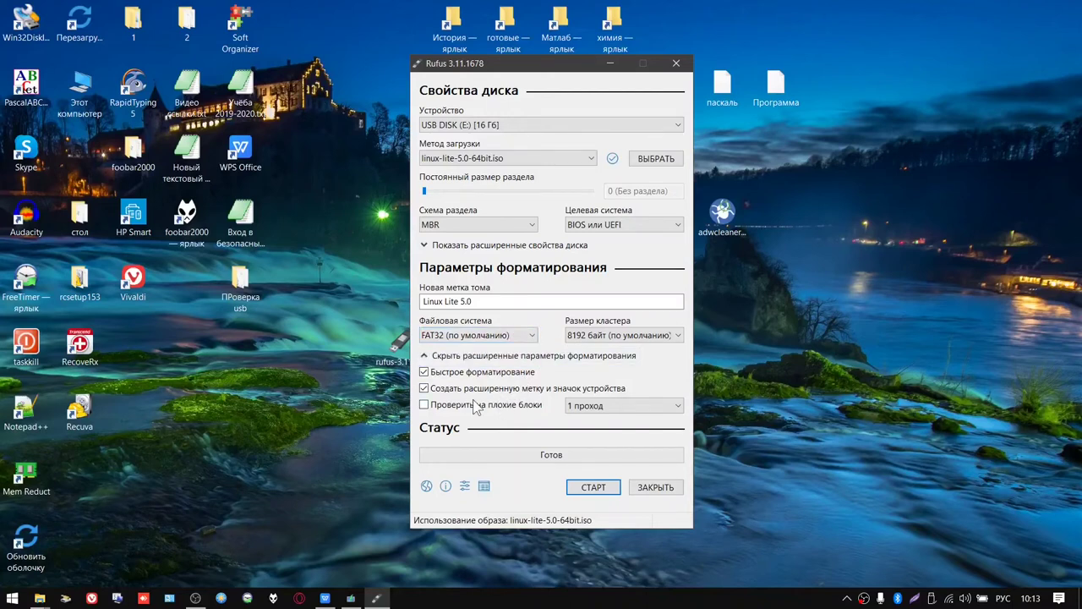
left_click(424, 405)
left_click(423, 405)
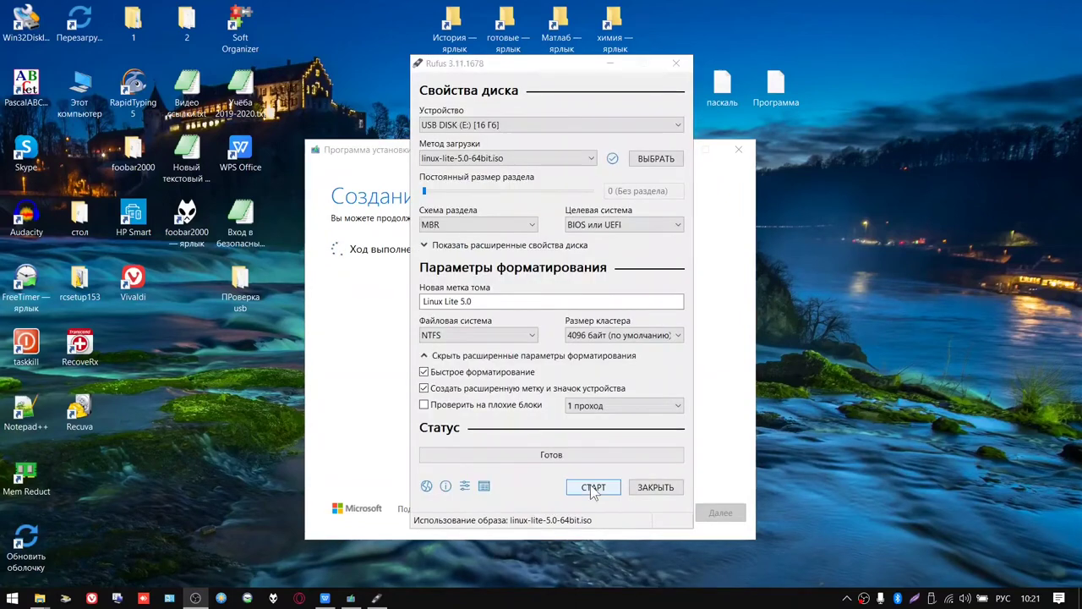
Try to write the Linux Lite image to the USB drive, declining the download of the additional Syslinux files.
left_click(591, 488)
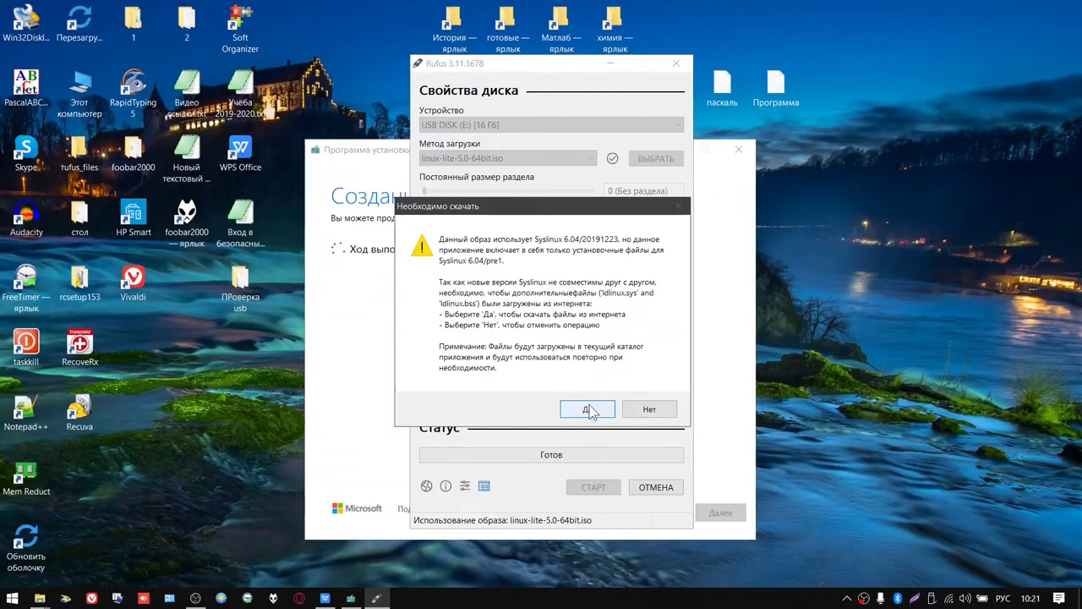
left_click(649, 410)
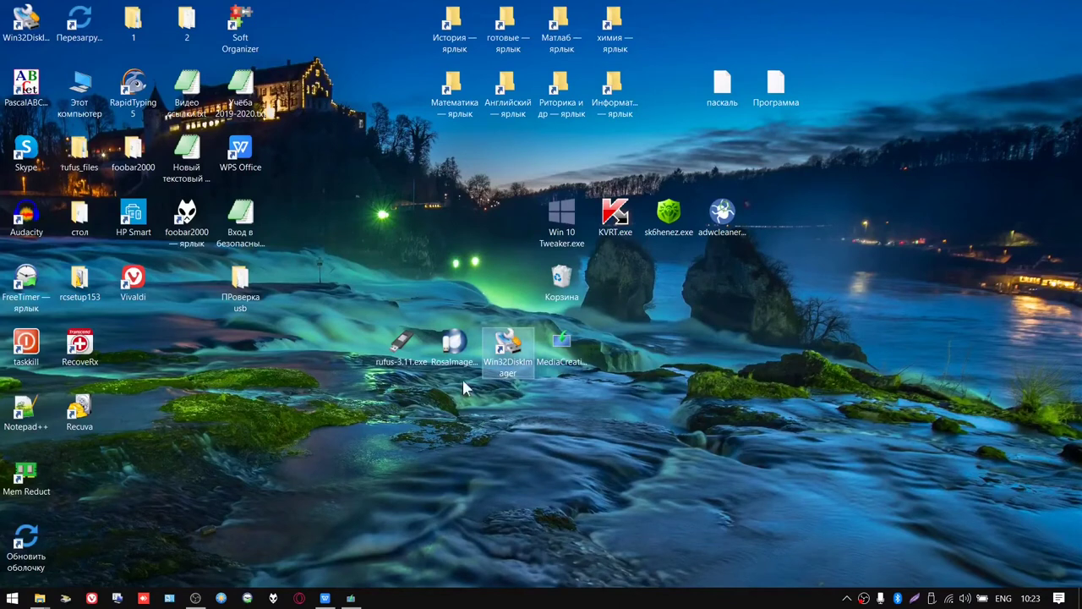
Launch Win32 Disk Imager from the desktop and browse the Документы folder on drive G: for a disk image.
double_click(507, 346)
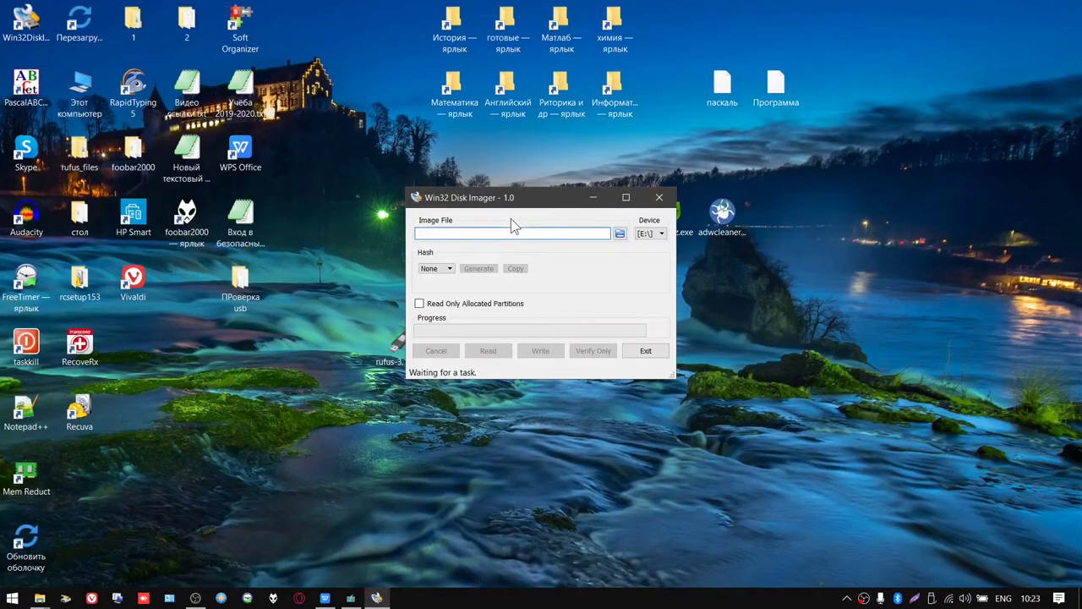
left_click(621, 234)
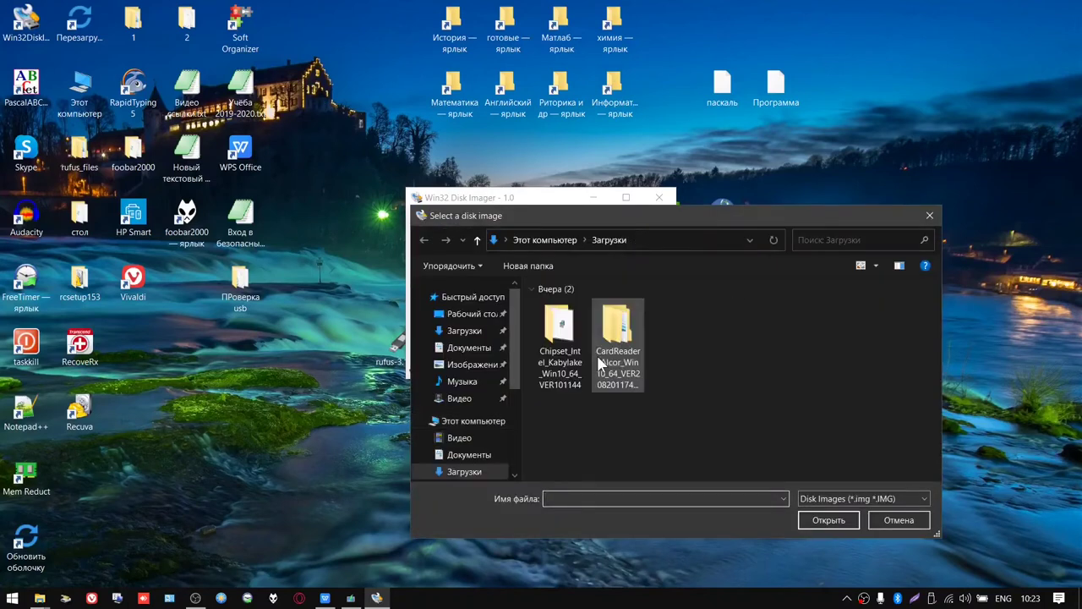
left_click(474, 354)
scroll(464, 409, "down", 3)
scroll(464, 410, "down", 3)
left_click(474, 406)
double_click(588, 300)
scroll(592, 339, "down", 2)
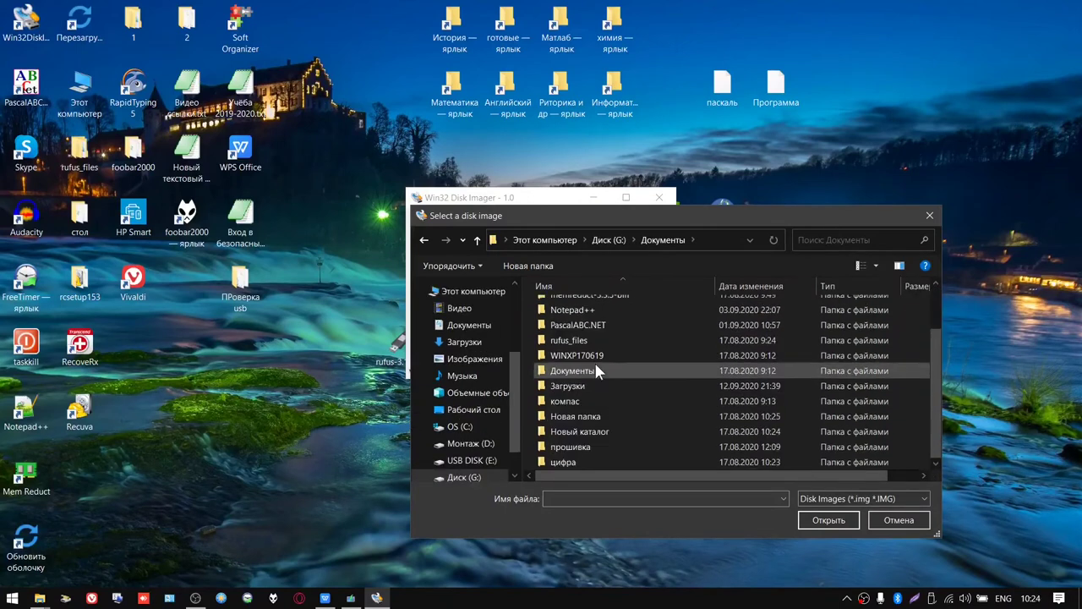
Check the available file types for disk images, cancel the file selection and close Win32 Disk Imager.
left_click(895, 498)
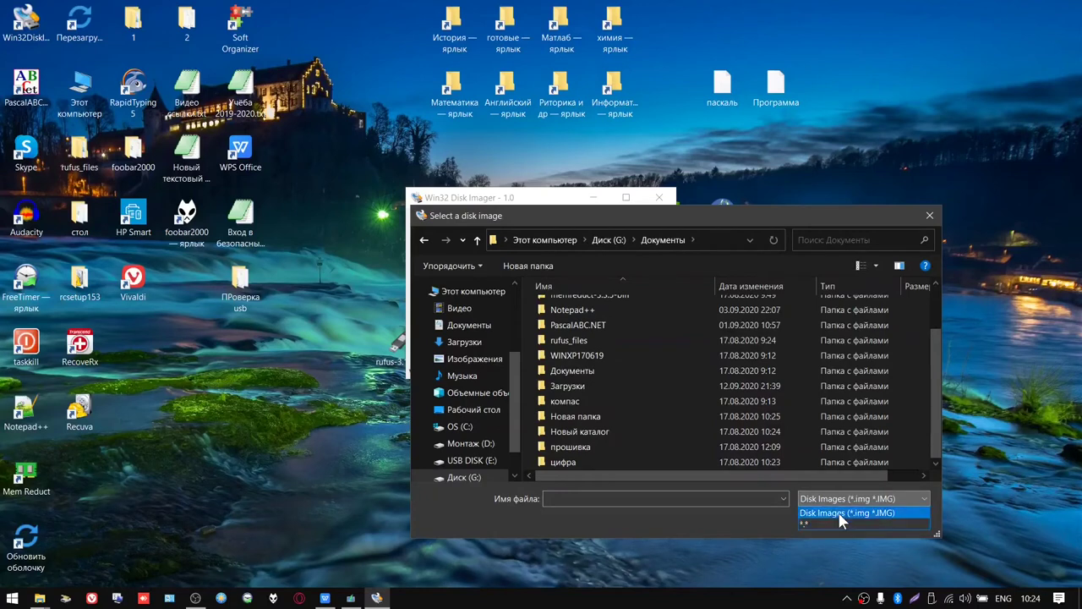
left_click(931, 217)
left_click(931, 217)
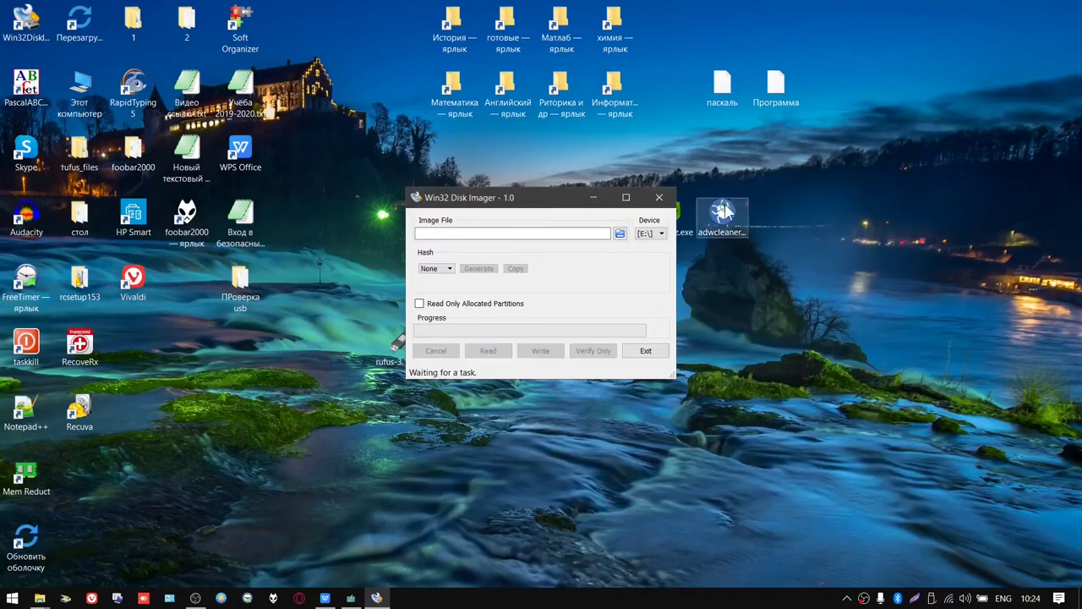
left_click(659, 197)
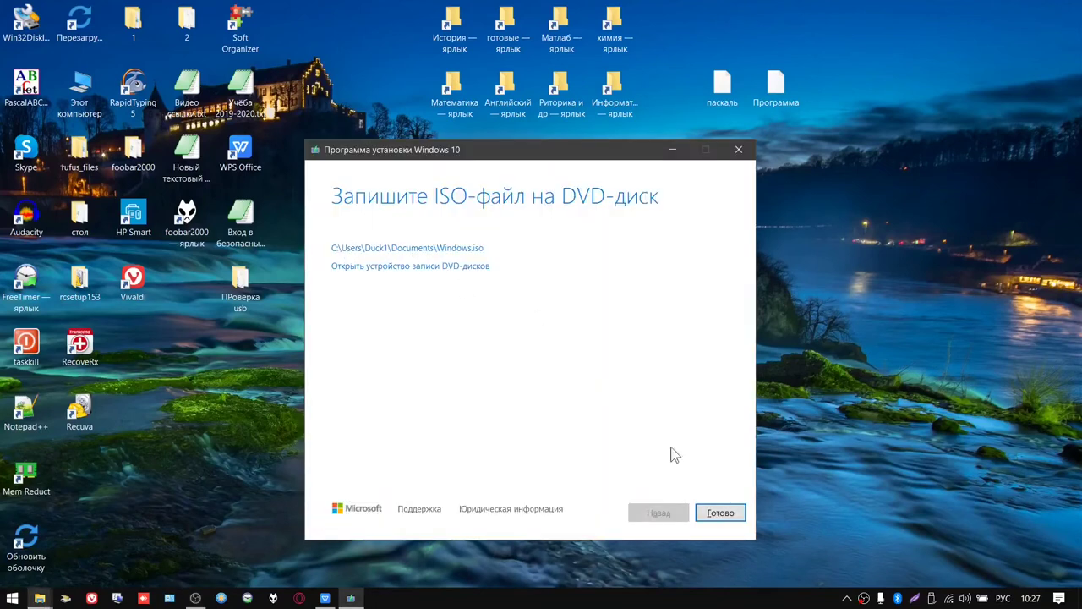
Finish the Windows 10 setup tool and check the size of Windows.iso in its properties in the Documents folder.
left_click(721, 514)
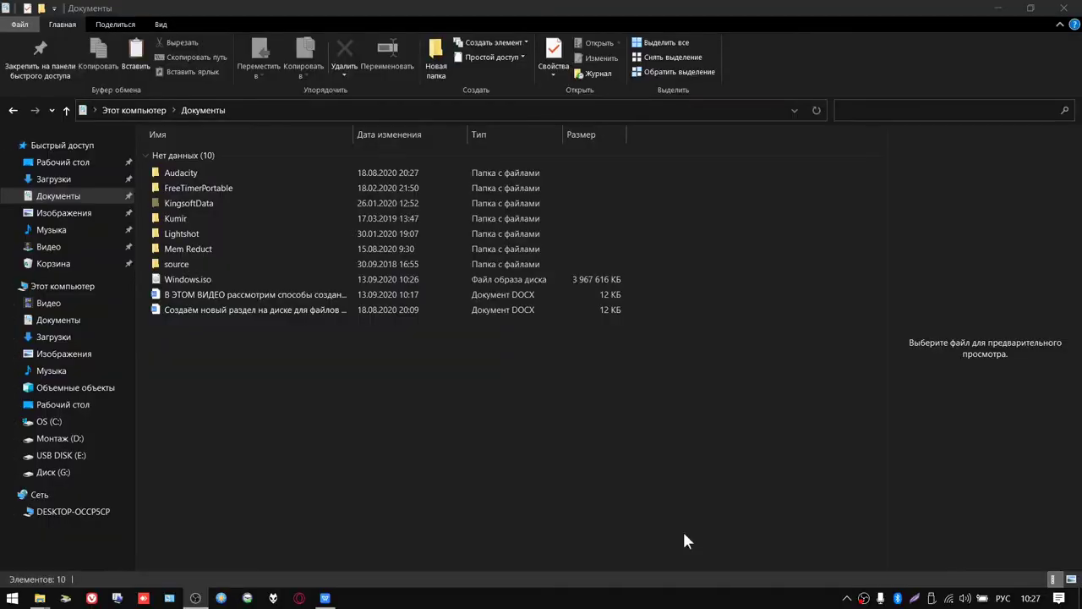
left_click(589, 284)
right_click(482, 275)
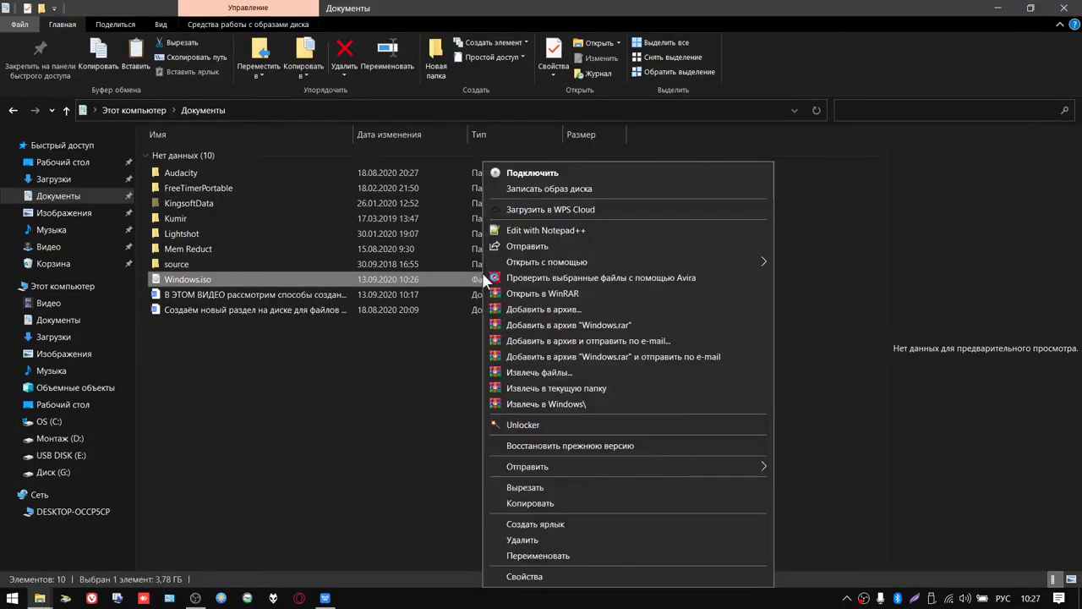
left_click(547, 575)
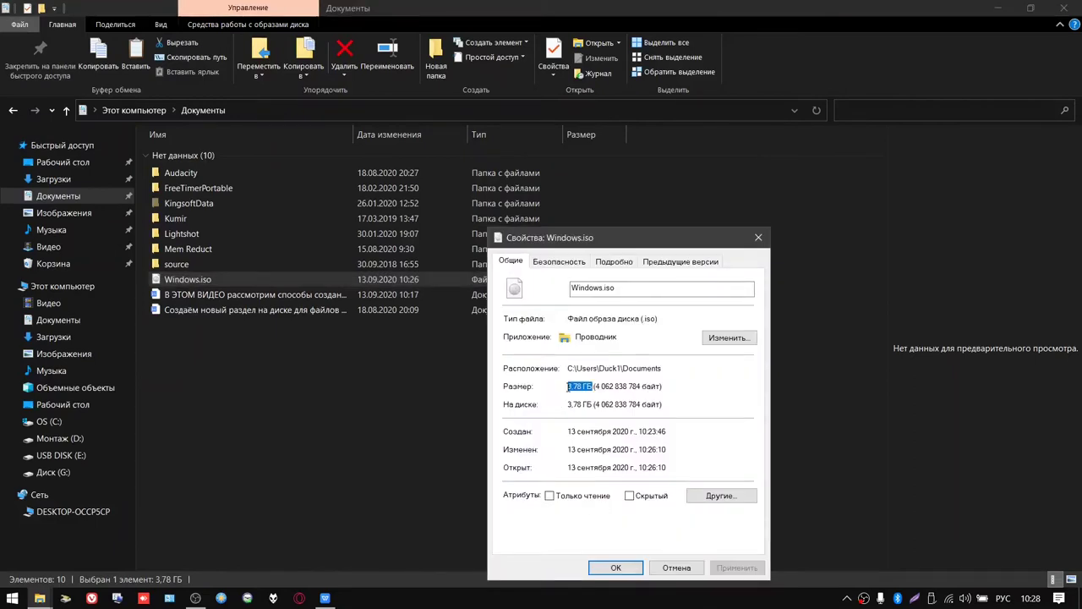
left_click(758, 238)
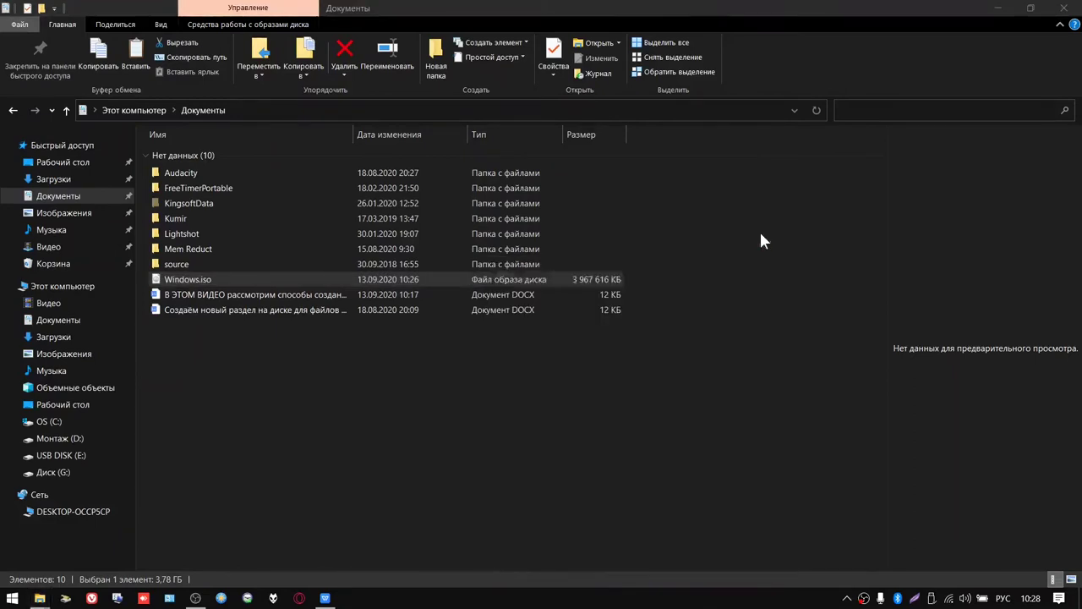
left_click(623, 418)
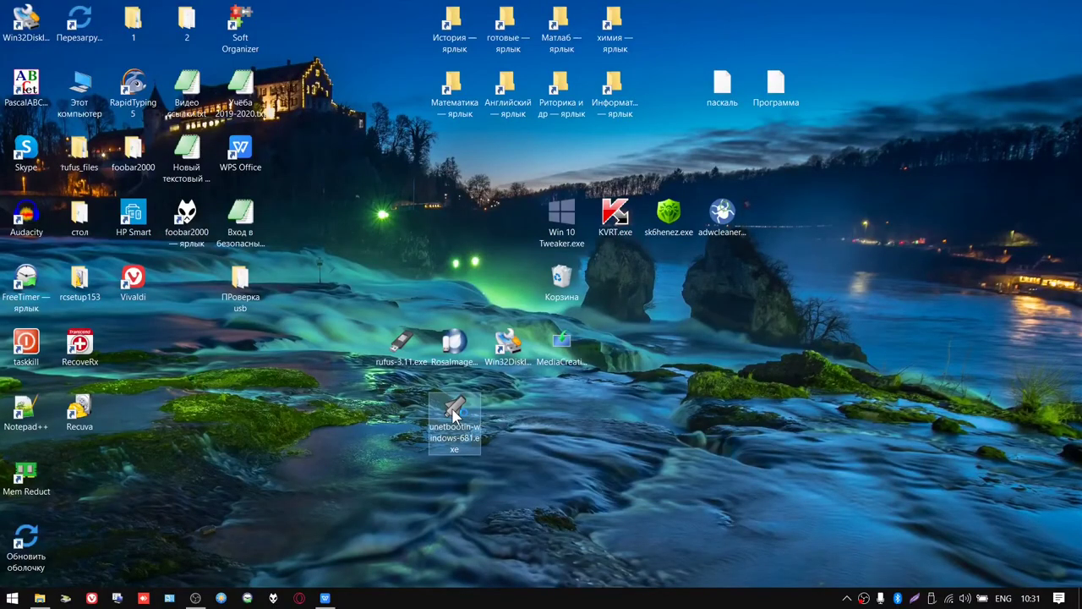
Launch unetbootin-windows-681.exe from the desktop and look through its list of distributions.
double_click(454, 413)
left_click(547, 210)
scroll(527, 259, "down", 8)
scroll(527, 259, "up", 8)
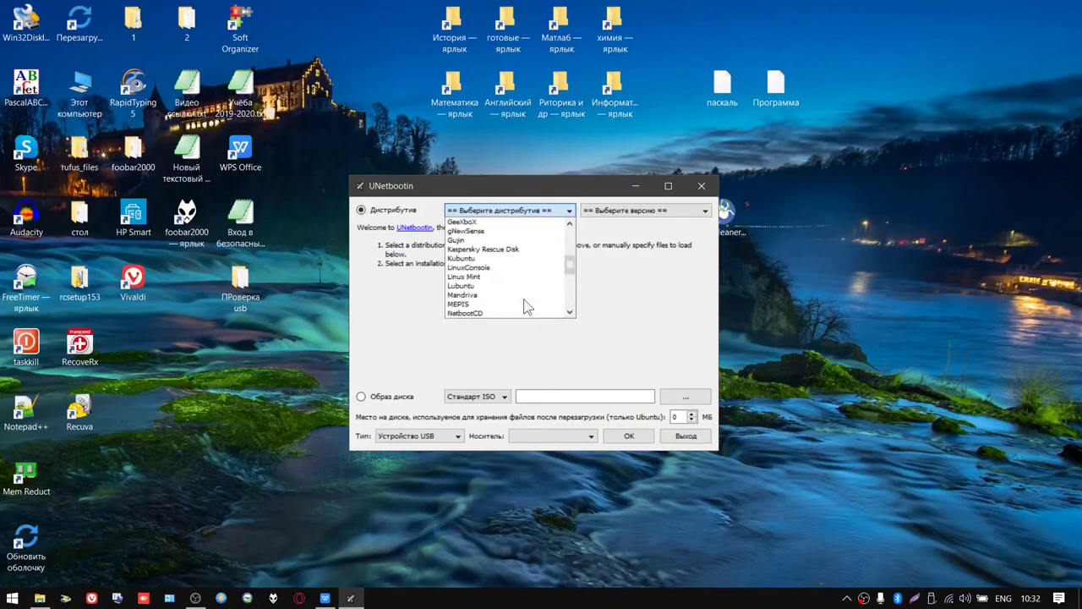
Try Debian as the distribution, look at its version list and reset the distribution choice.
left_click(592, 211)
left_click(508, 210)
left_click(507, 210)
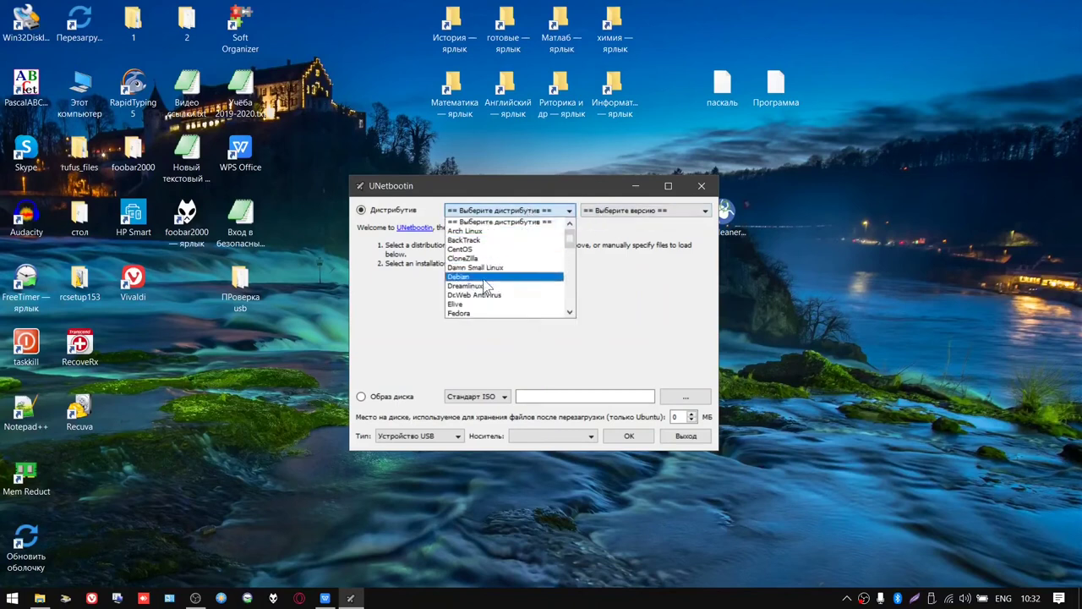
left_click(486, 278)
left_click(643, 211)
left_click(508, 210)
left_click(511, 222)
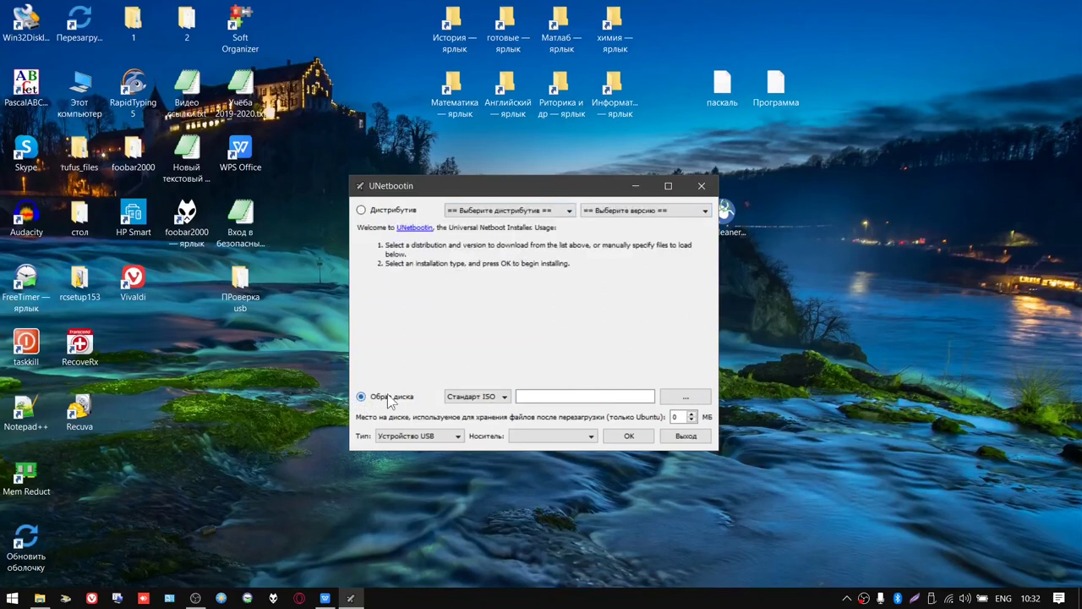
Load lubuntu-20.04-desktop-amd64.iso from the Документы folder on drive G: as UNetbootin's disk image.
left_click(683, 397)
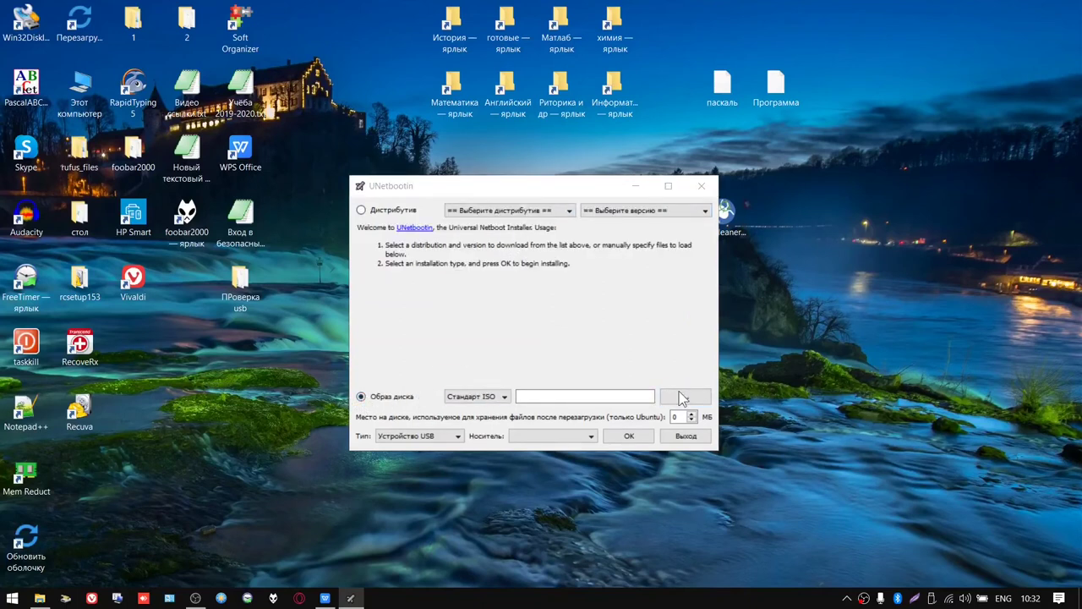
scroll(624, 378, "down", 2)
scroll(409, 390, "down", 2)
left_click(415, 447)
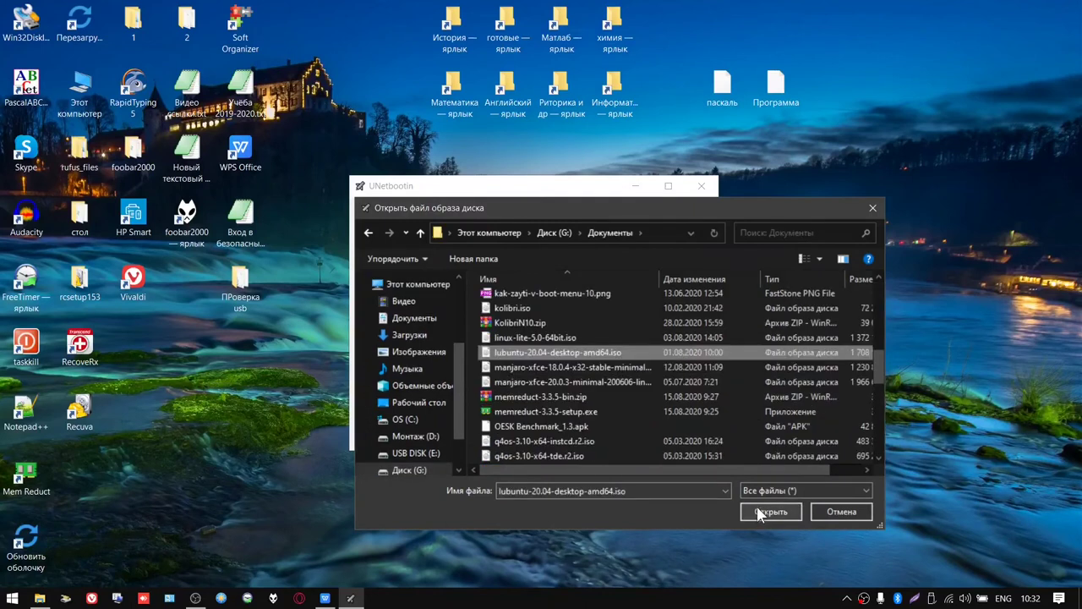
left_click(765, 511)
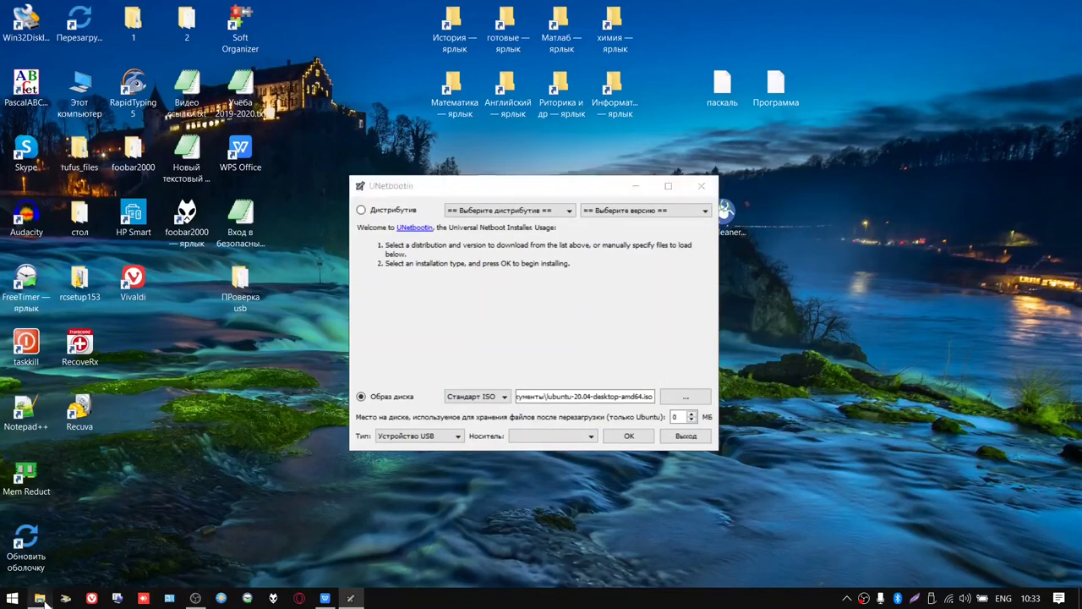
Switch to File Explorer and check the contents of USB DISK (E:).
left_click(39, 598)
left_click(52, 455)
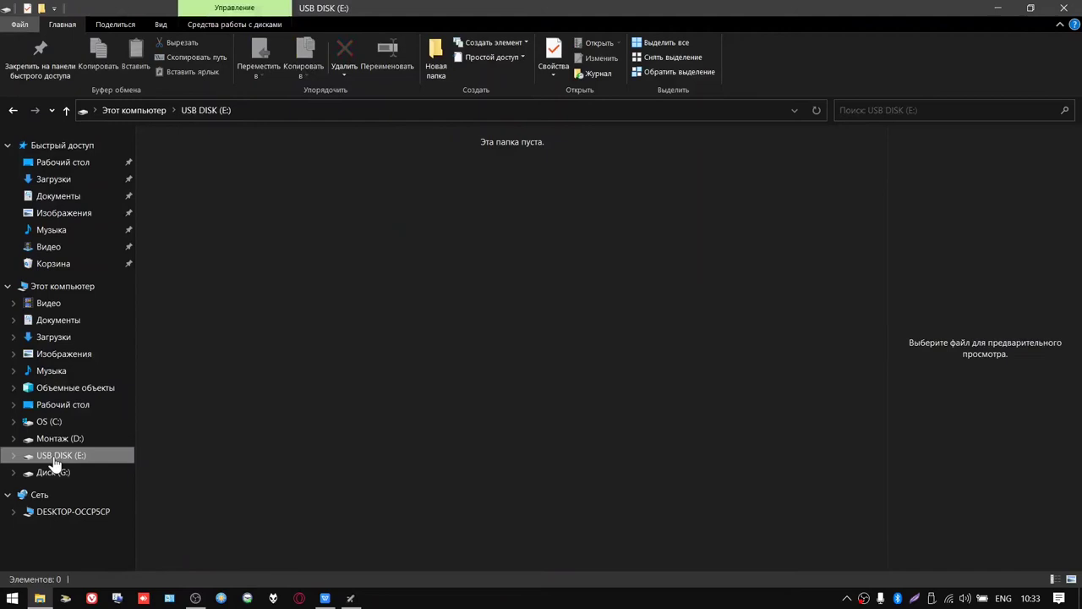
Try FAT32 as the file system in the format settings of USB DISK (E:) and close them without formatting.
right_click(53, 455)
left_click(117, 374)
left_click(131, 284)
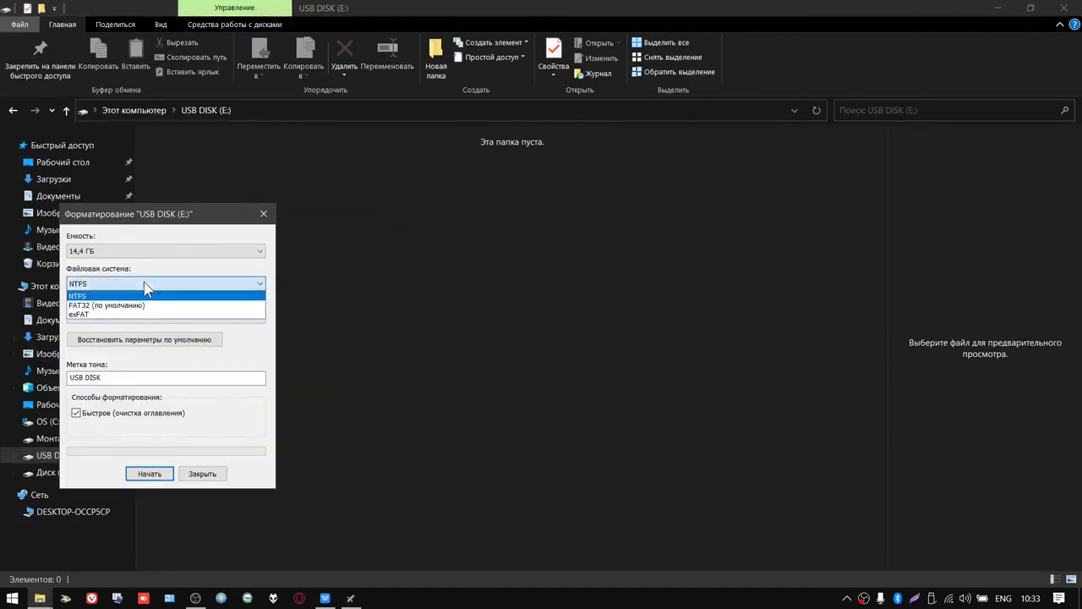
left_click(127, 306)
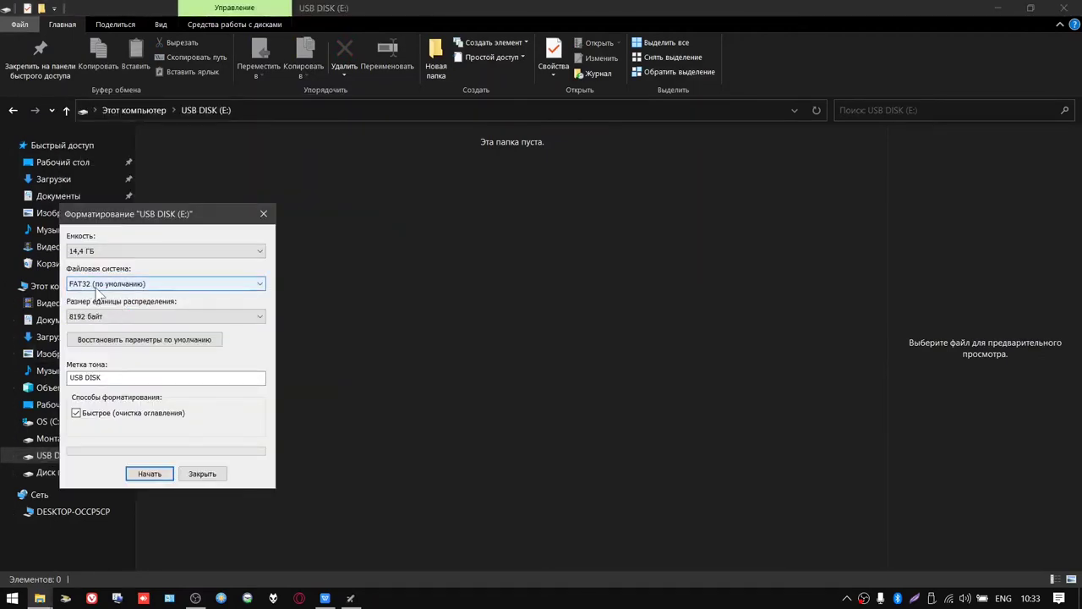
left_click(263, 213)
Bring UNetbootin to the front and close the File Explorer window behind it.
left_click(350, 598)
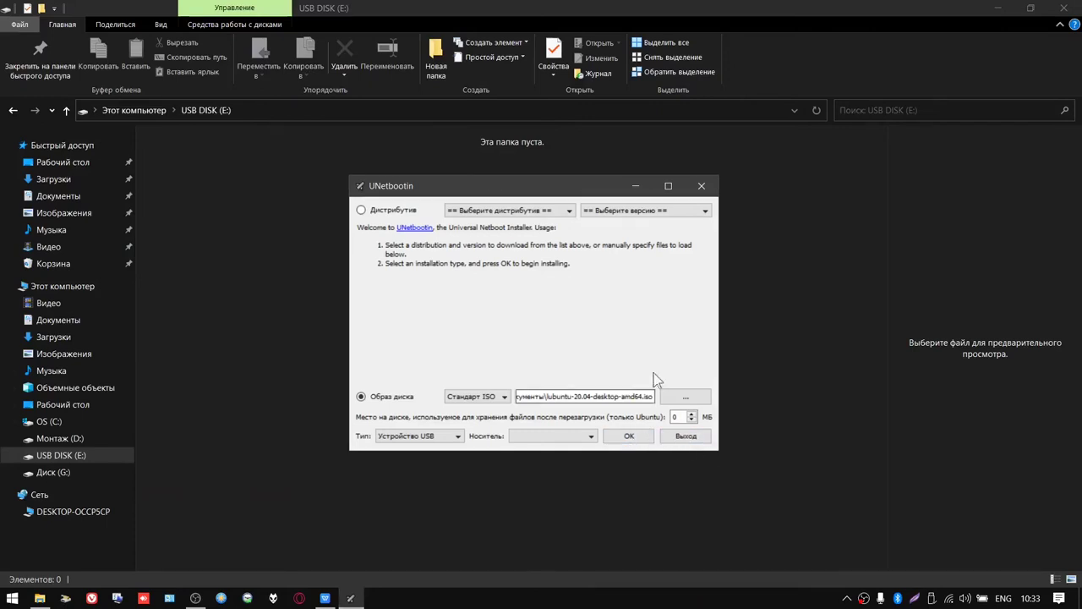
left_click(1065, 8)
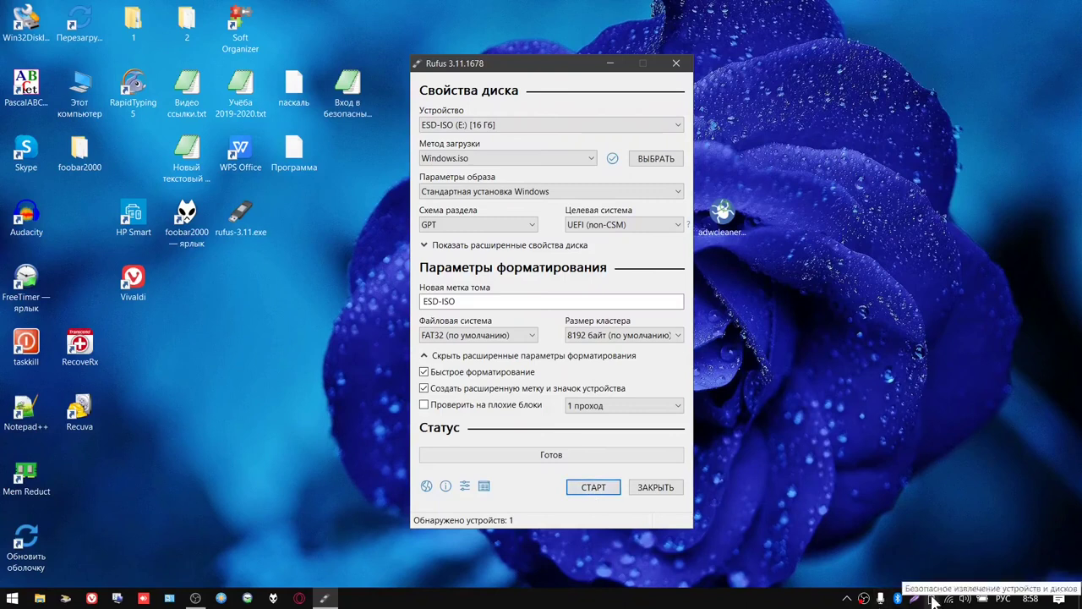
Write Windows.iso to the ESD-ISO (E:) drive with Rufus, accepting the erasure of its data, and close Rufus when it finishes.
left_click(934, 600)
left_click(798, 495)
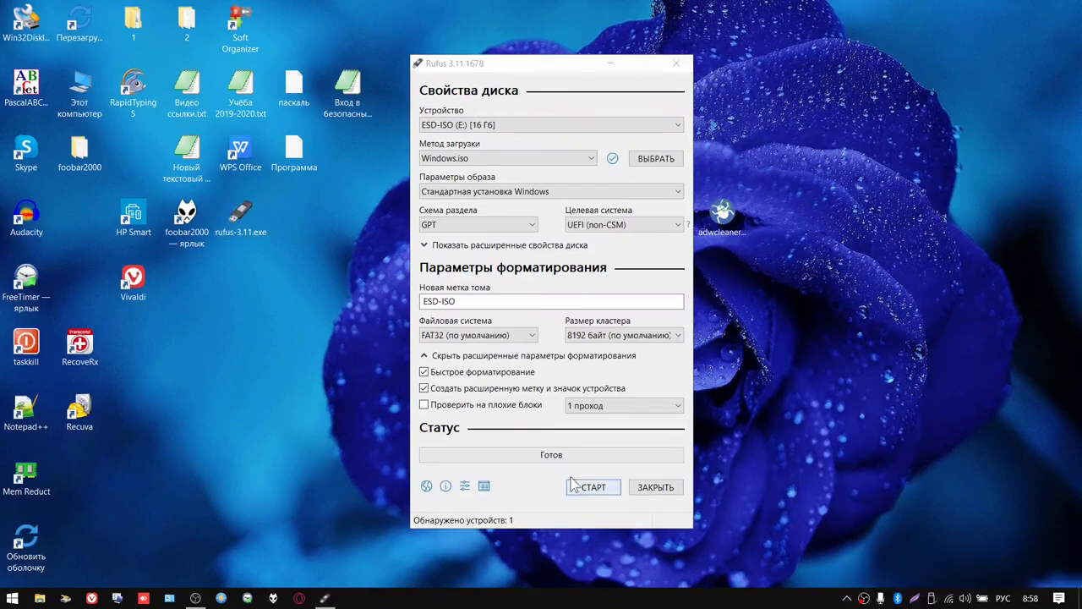
left_click(589, 491)
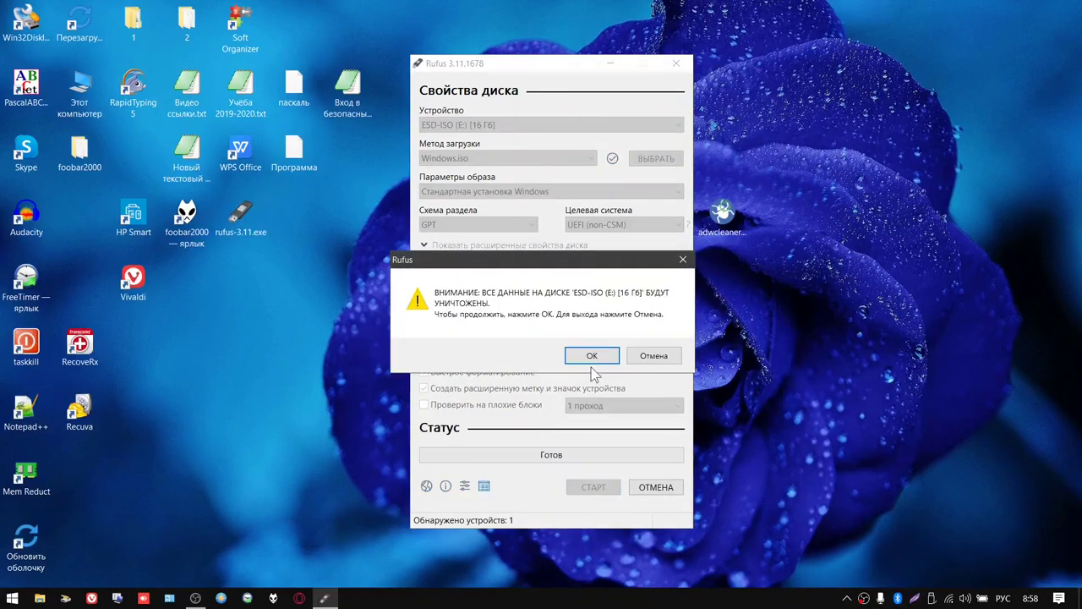
left_click(592, 356)
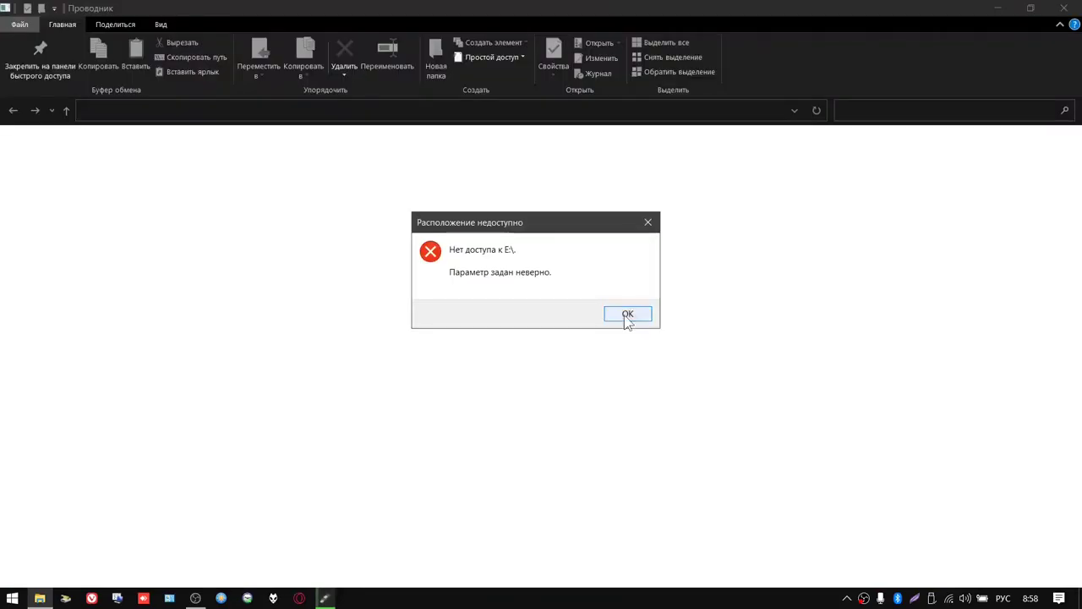
left_click(627, 315)
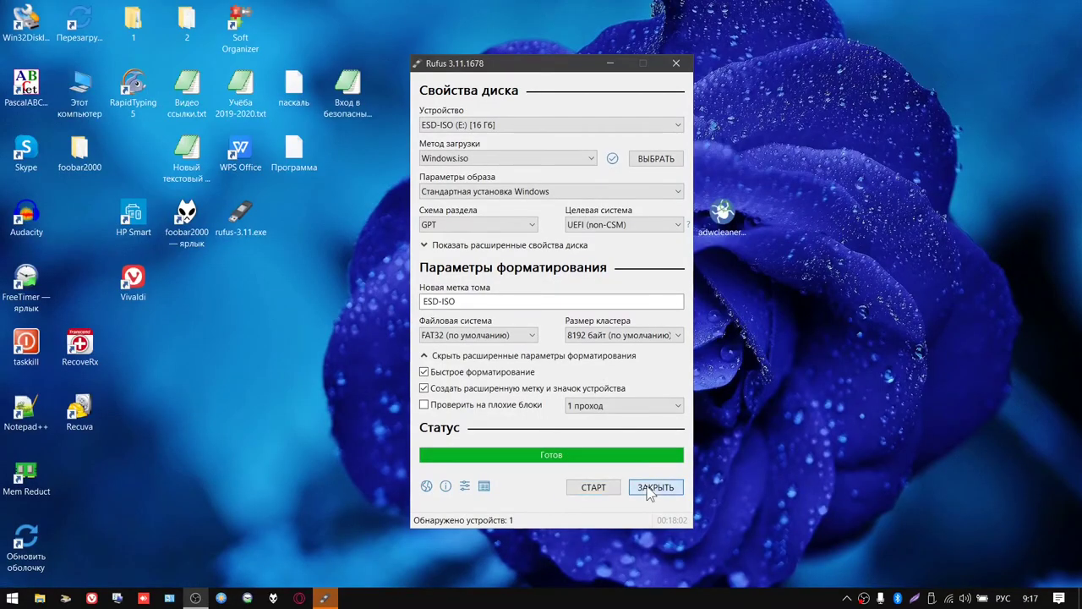
left_click(651, 487)
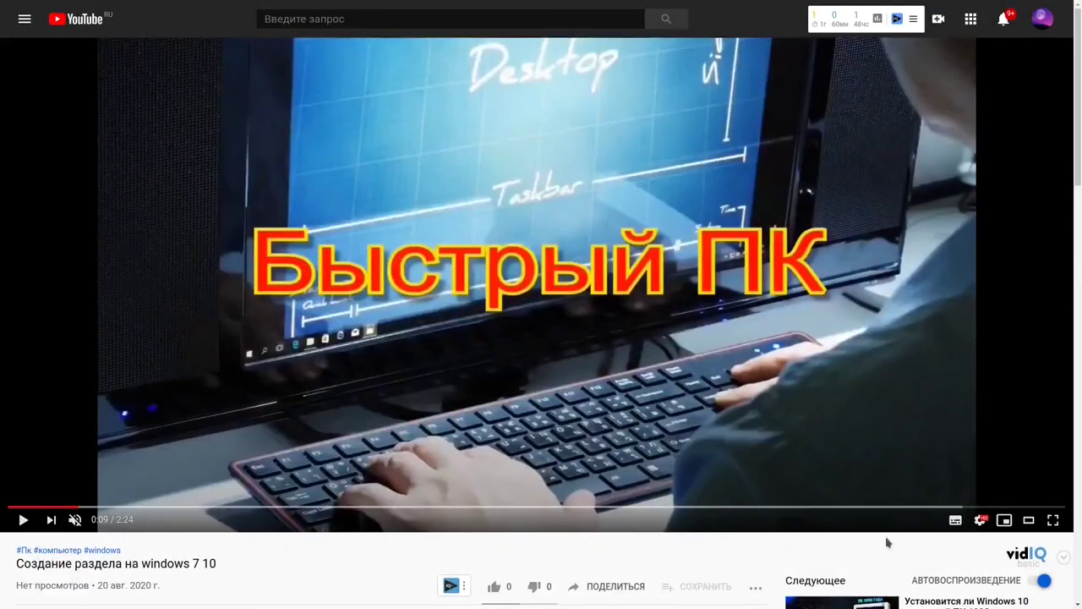
Switch to YouTube, like the video "Создание раздела на windows 7 10" and subscribe to the channel Быстрый ПК.
scroll(383, 394, "down", 2)
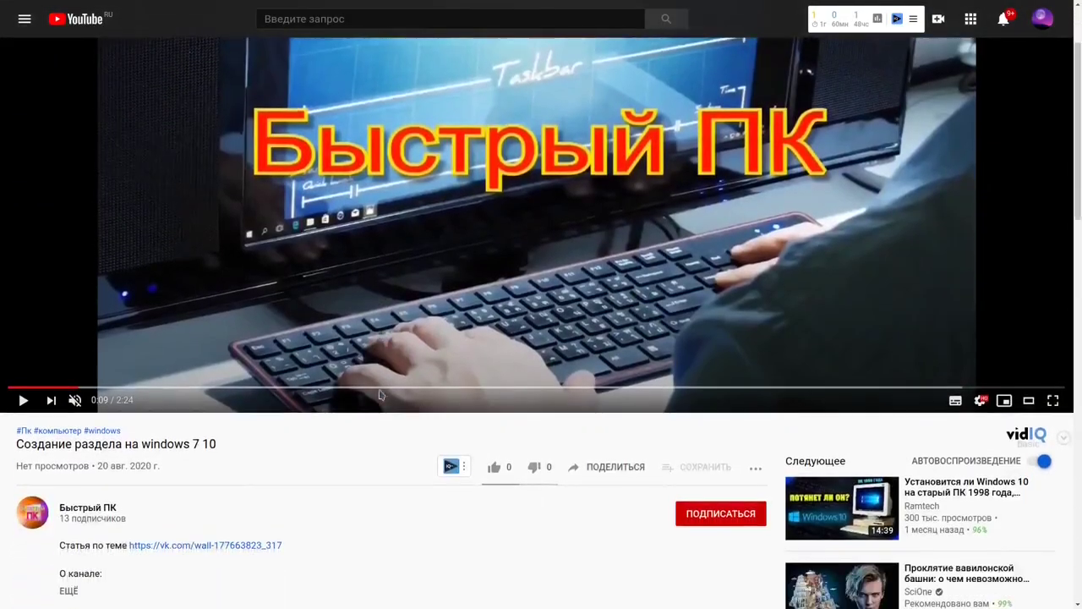
left_click(493, 468)
left_click(693, 514)
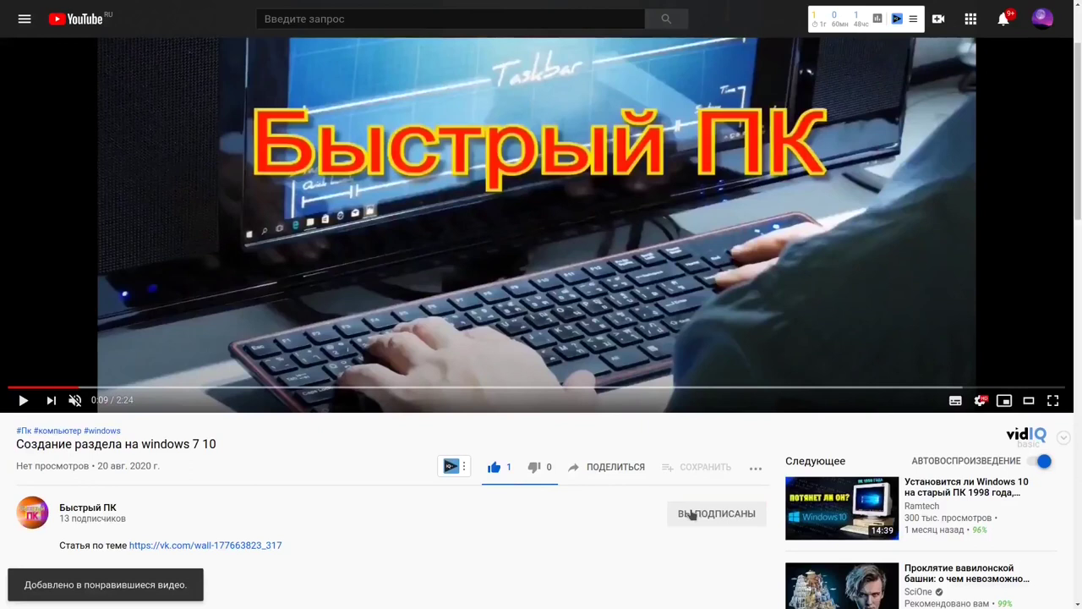
Expand the video's description and examine its community, chat and music links.
scroll(563, 519, "down", 1)
scroll(561, 519, "down", 1)
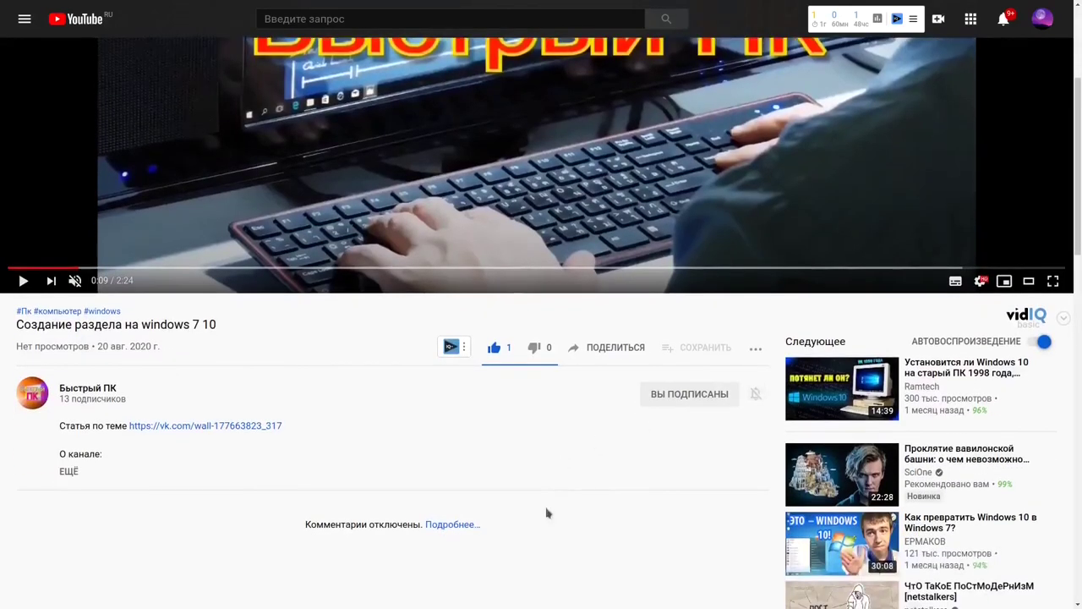
left_click(75, 472)
scroll(136, 406, "down", 4)
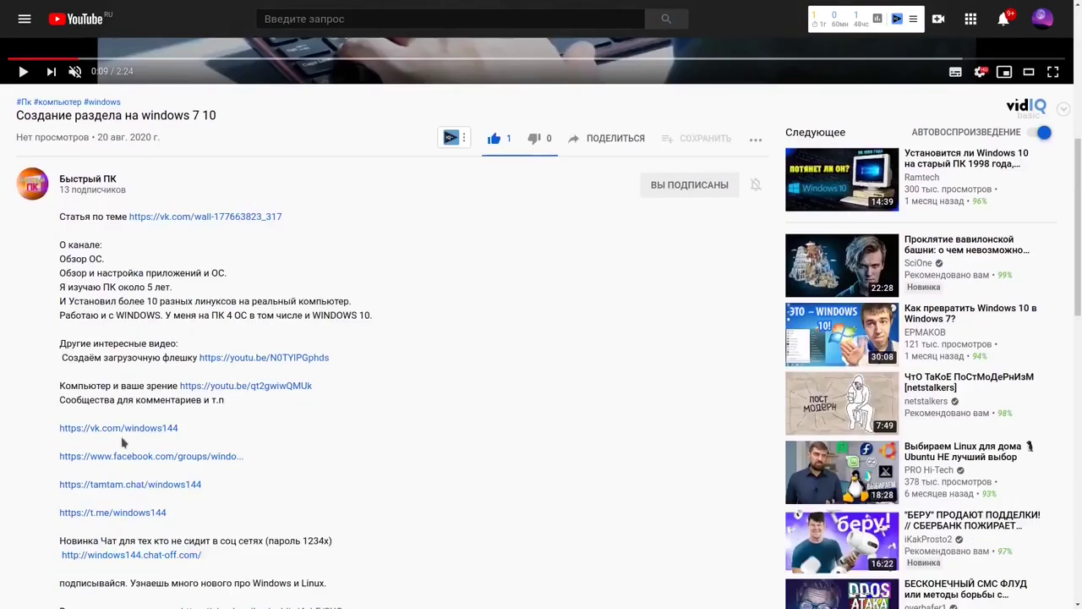
scroll(136, 406, "down", 1)
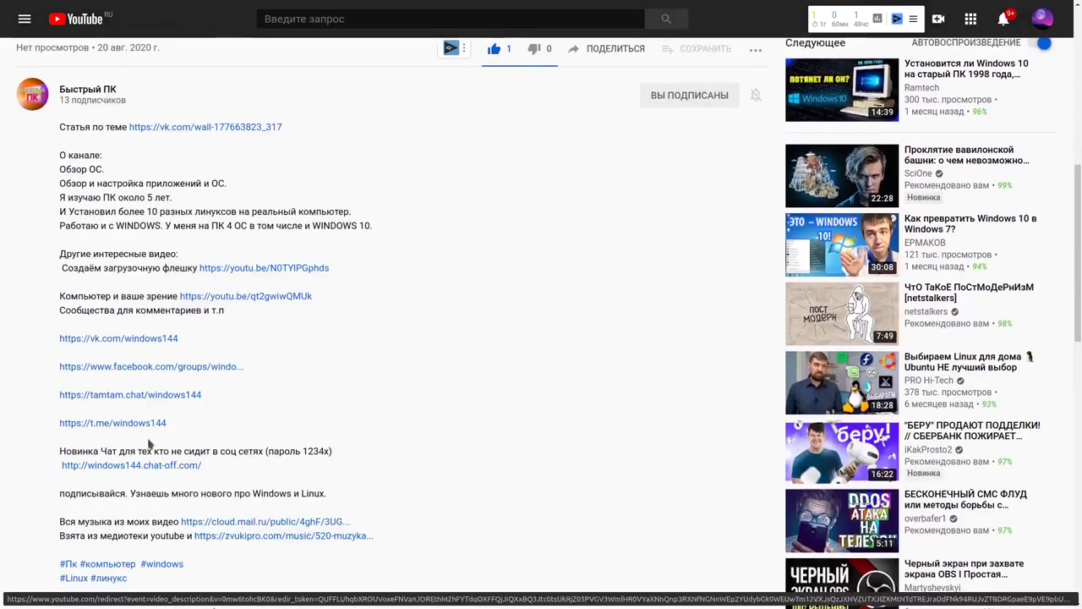
triple_click(137, 422)
left_click_drag(114, 391, 213, 294)
left_click(401, 336)
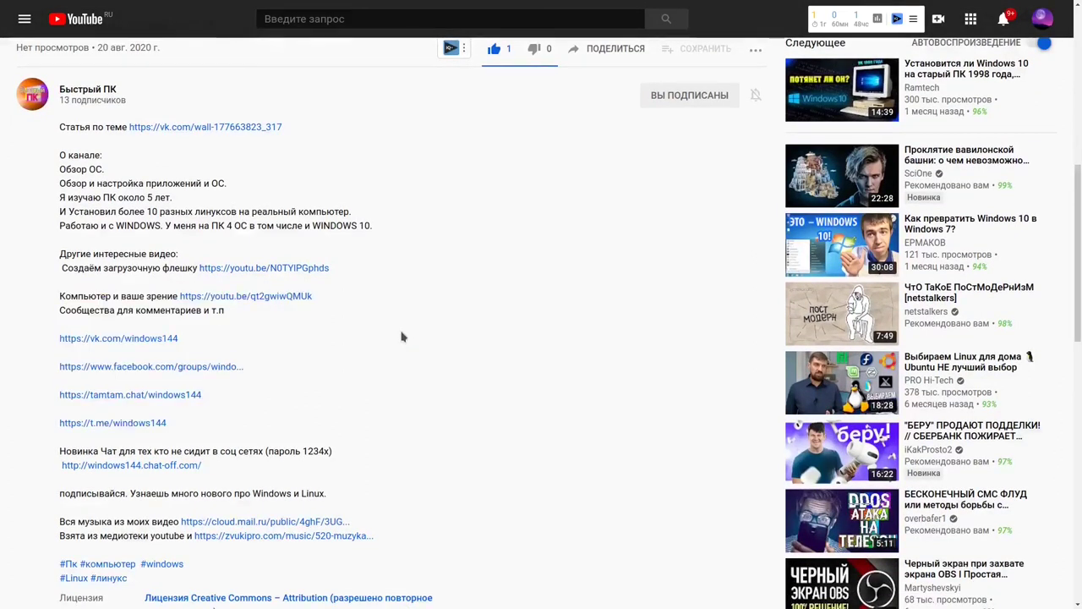
scroll(402, 336, "down", 1)
scroll(402, 336, "up", 5)
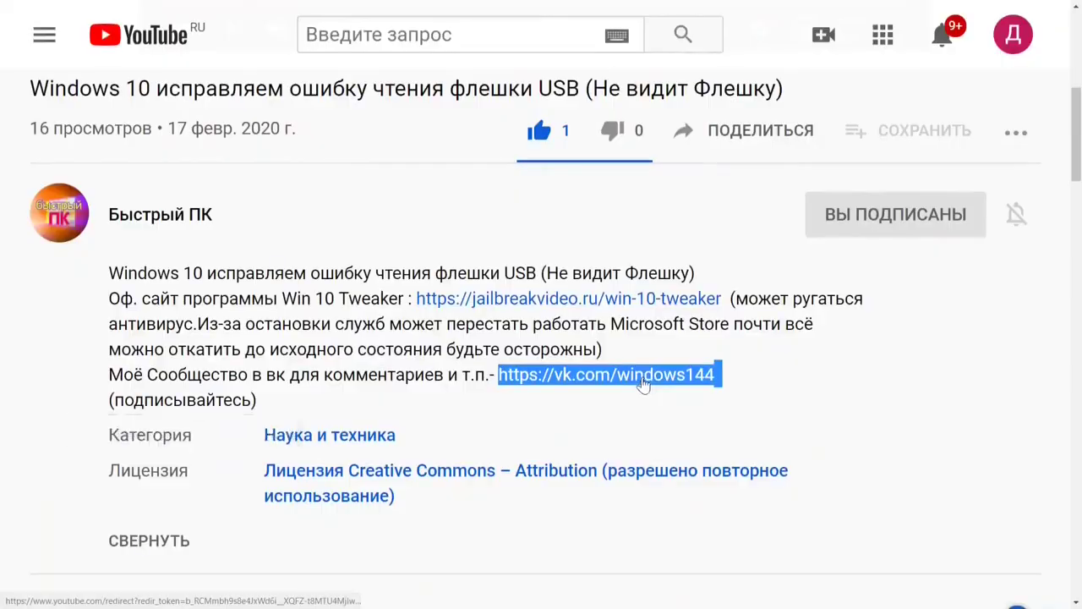
Open the vk.com/windows144 community link from the flash drive video's description and look through the community's information.
left_click(640, 379)
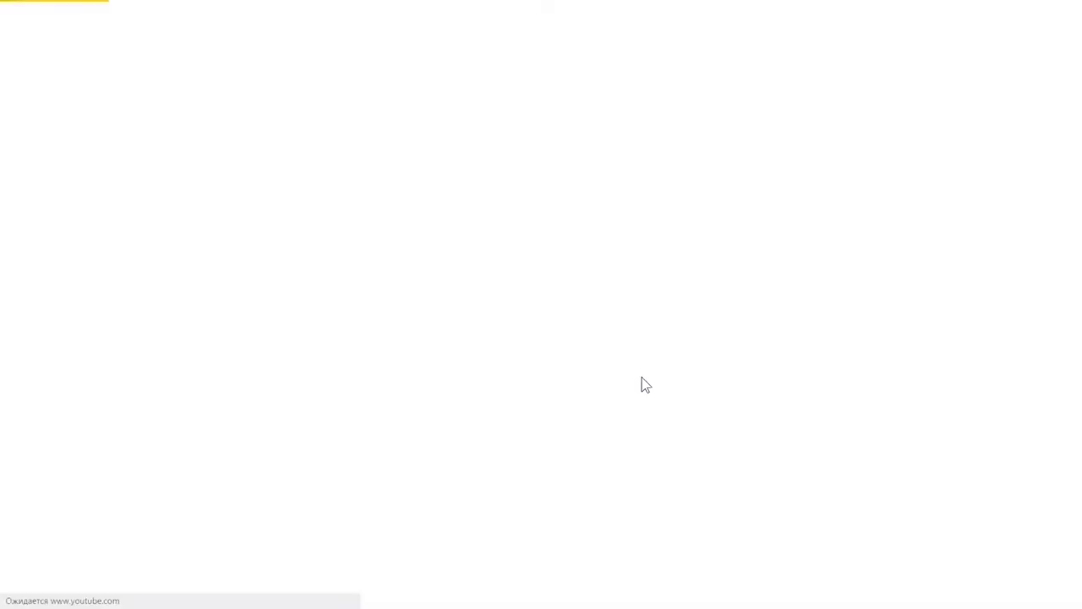
left_click(903, 311)
scroll(765, 351, "down", 3)
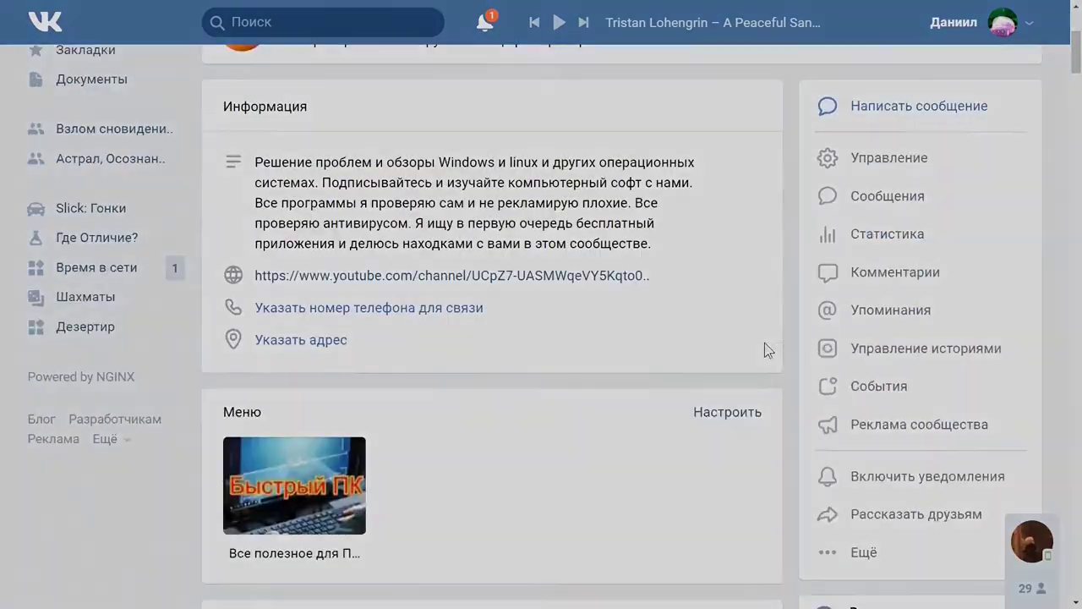